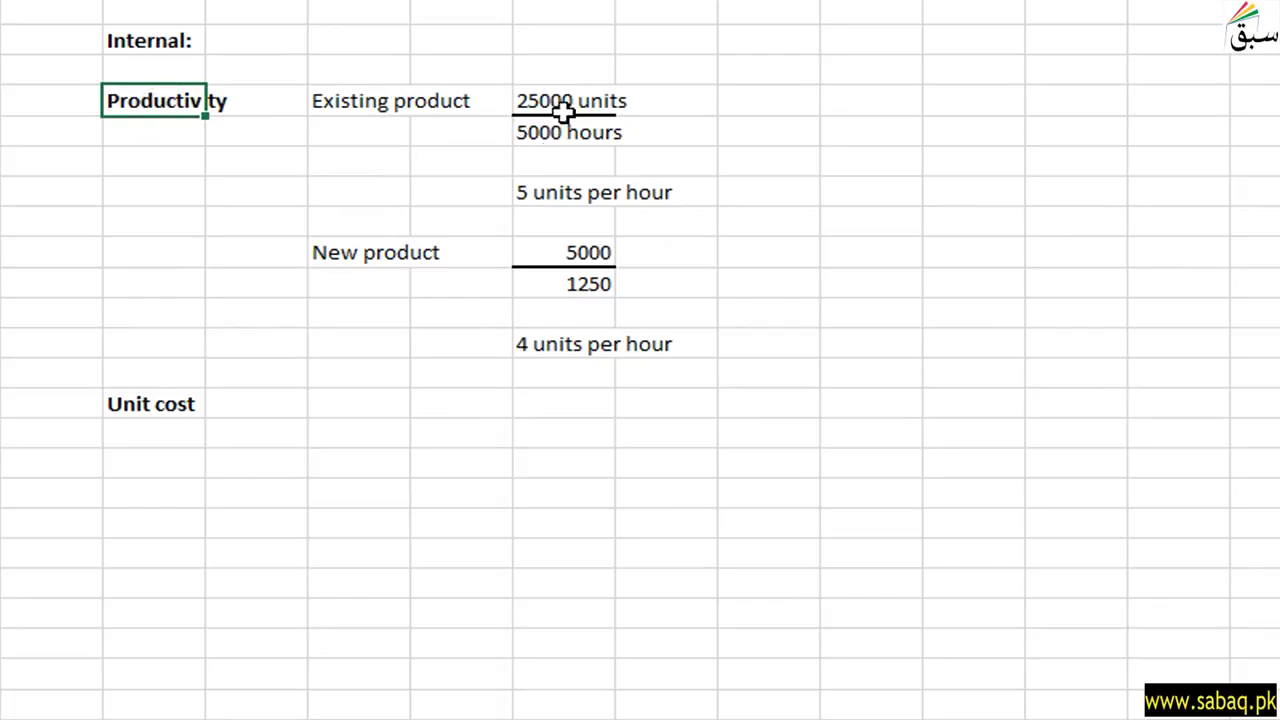
# Step: Review the productivity calculations for both products and the units and cost of units produced in the Spotlight Productions problem data
pyautogui.click(597, 348)
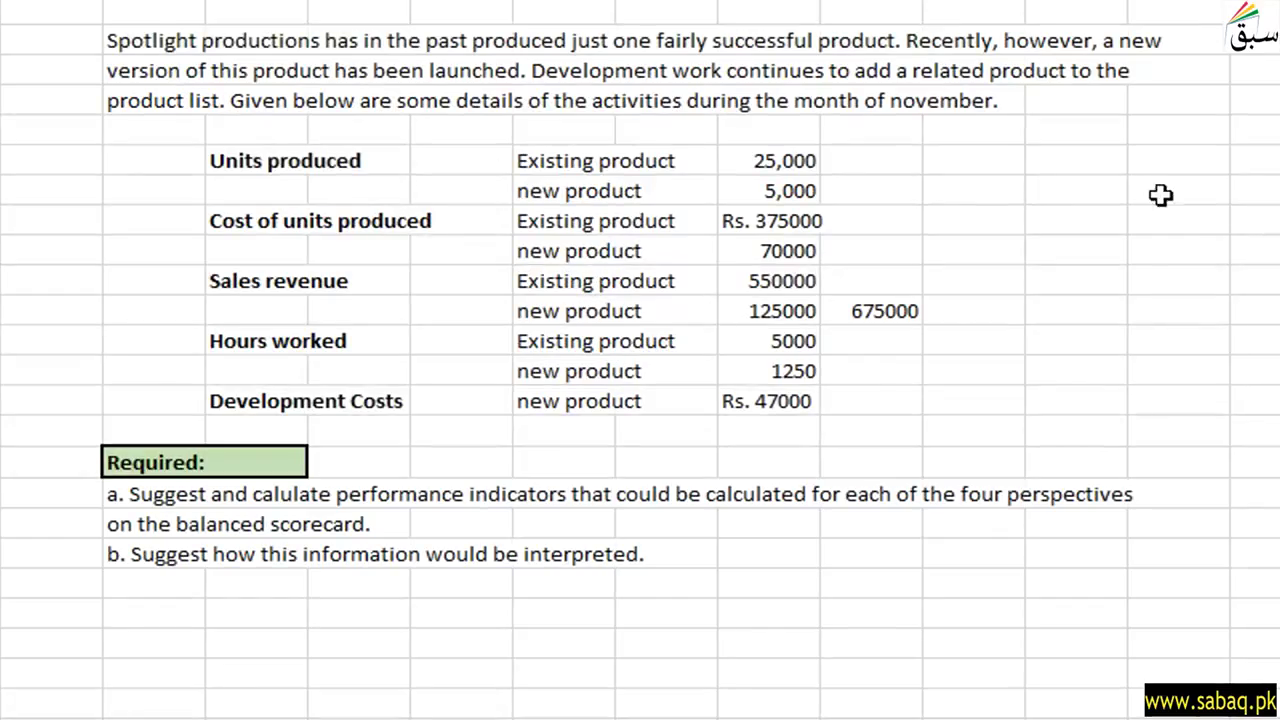
pyautogui.moveTo(1276, 232); pyautogui.dragTo(1276, 222)
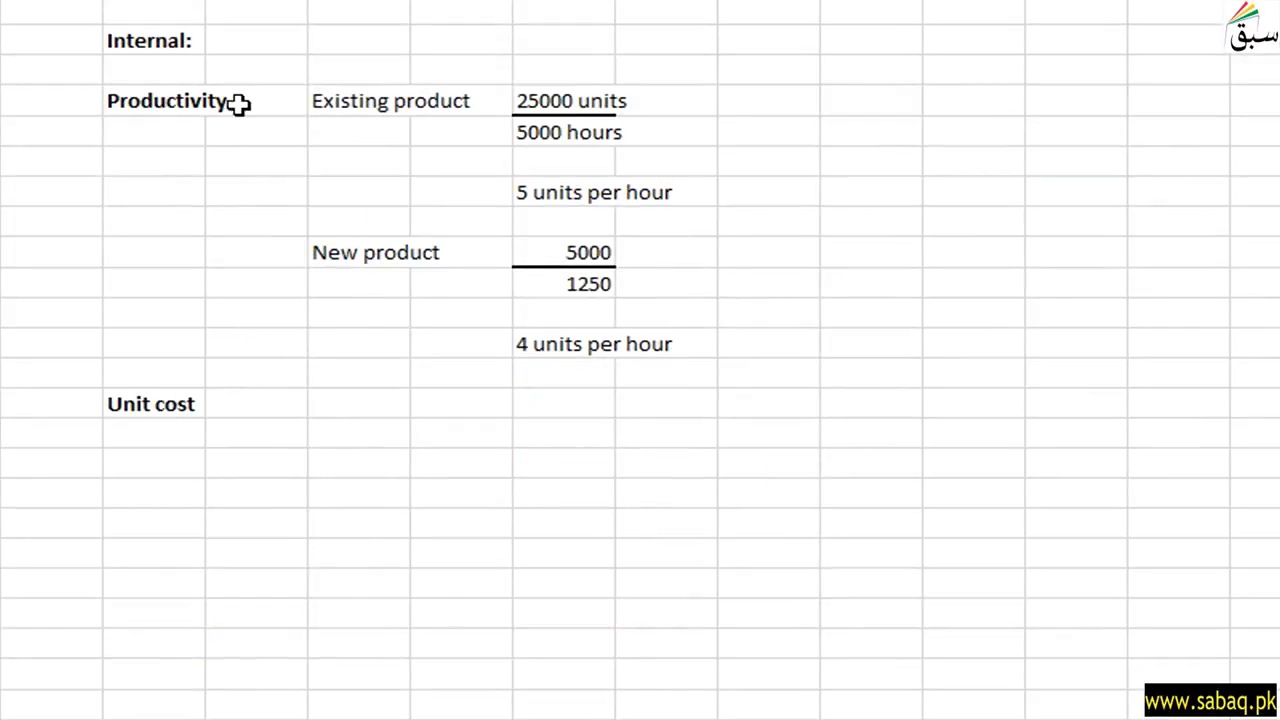
pyautogui.click(583, 108)
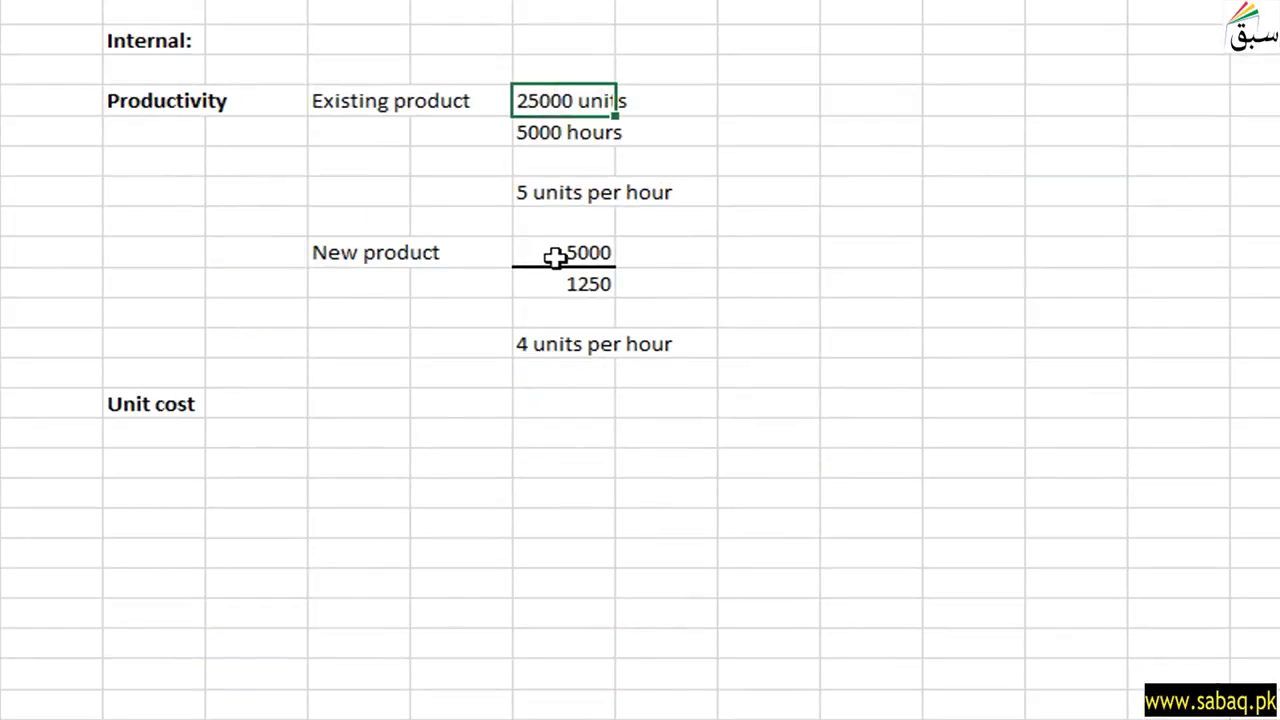
pyautogui.click(562, 252)
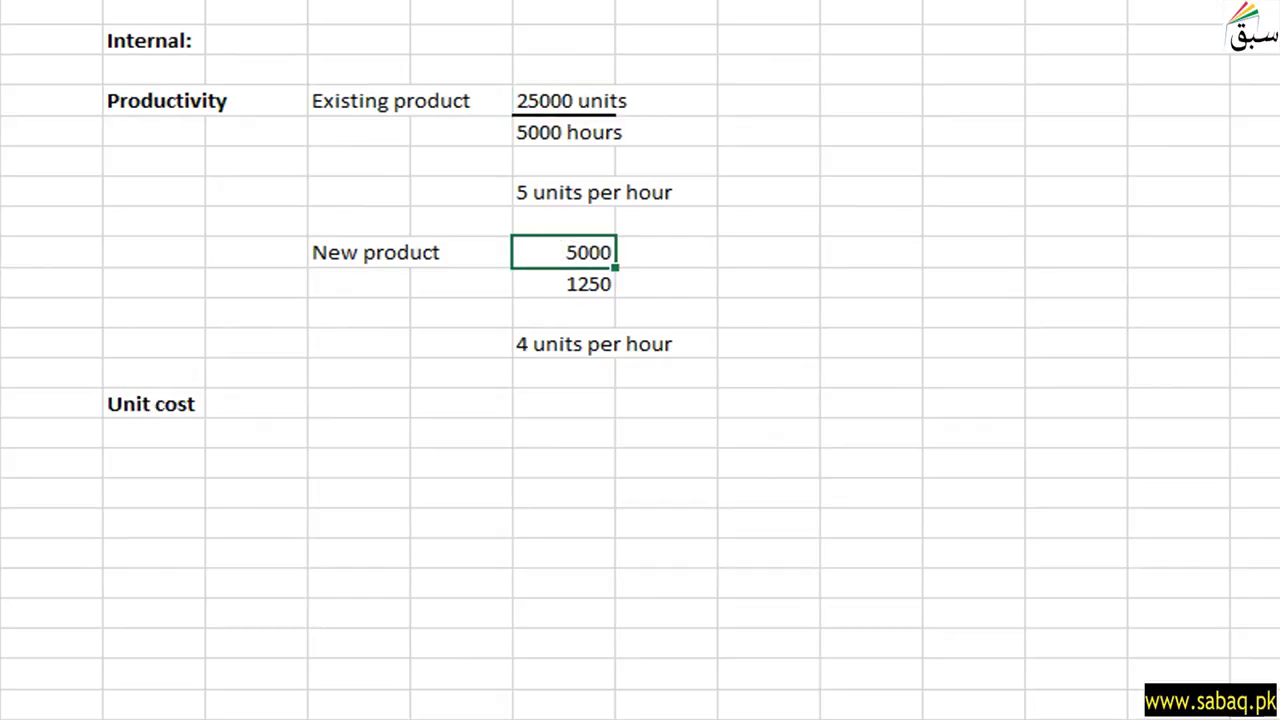
pyautogui.scroll(10, 640, 360)
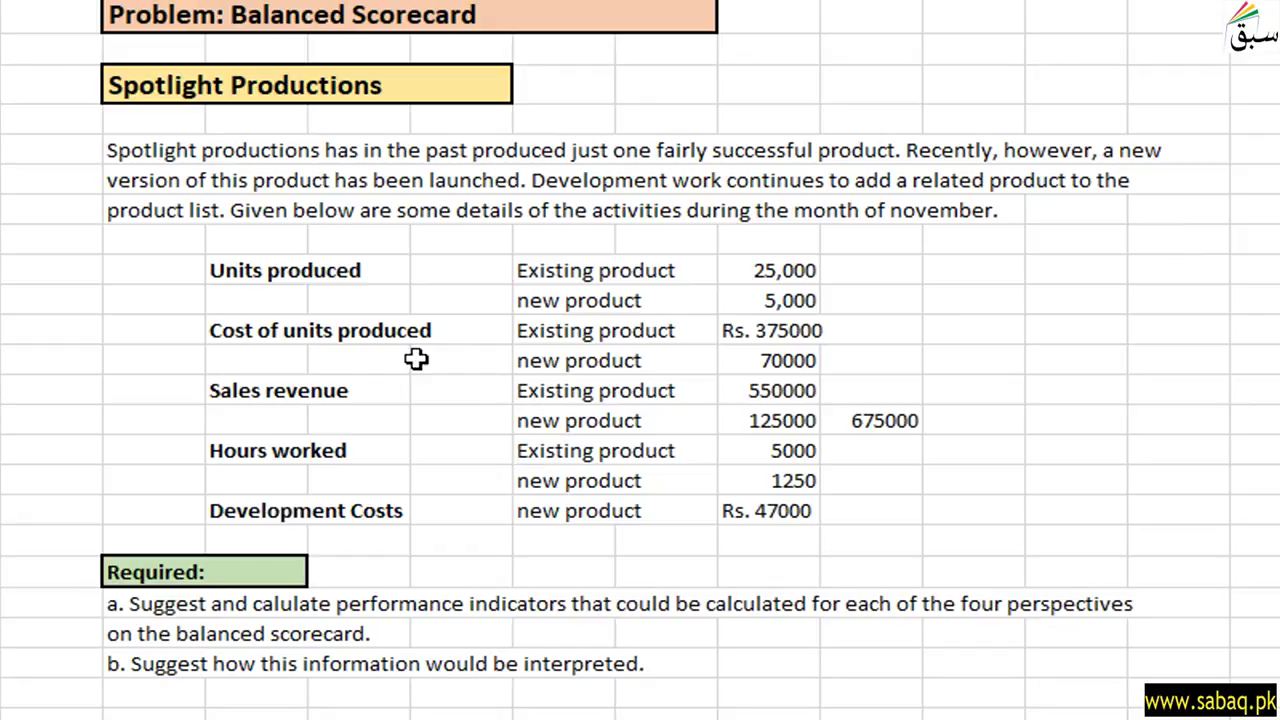
pyautogui.click(600, 332)
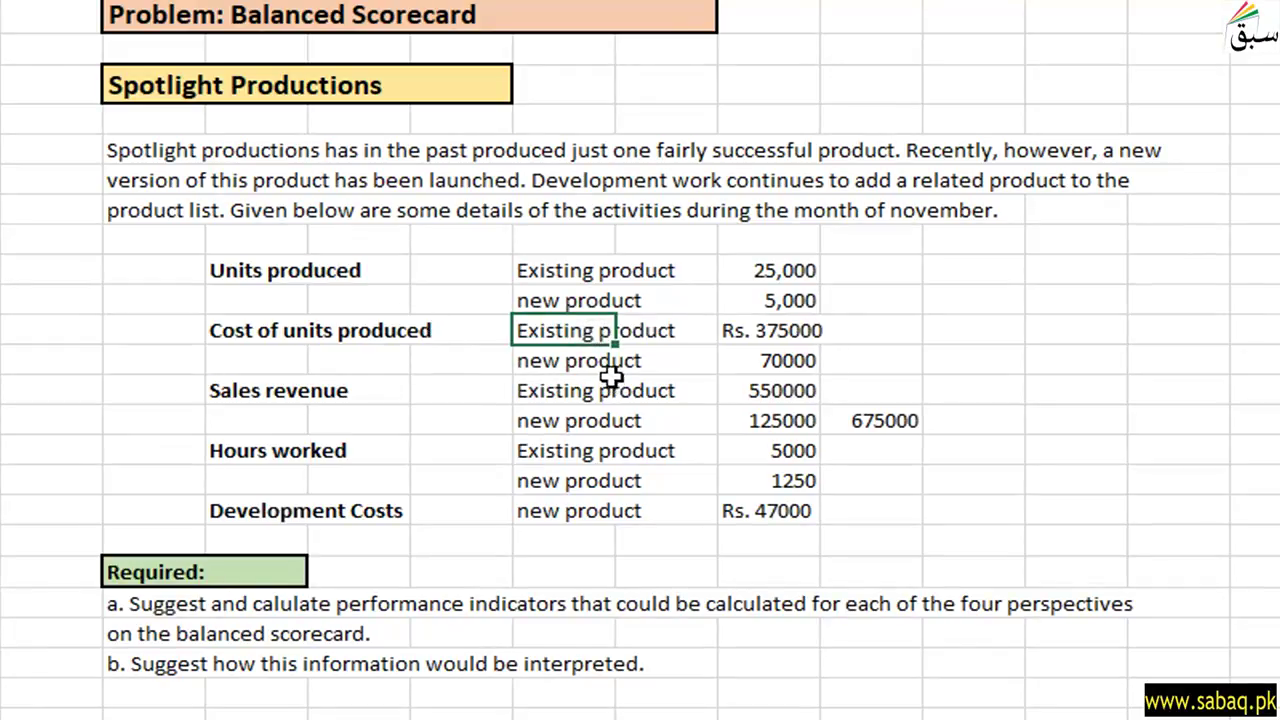
pyautogui.hotkey('ctrl', 'pagedown')
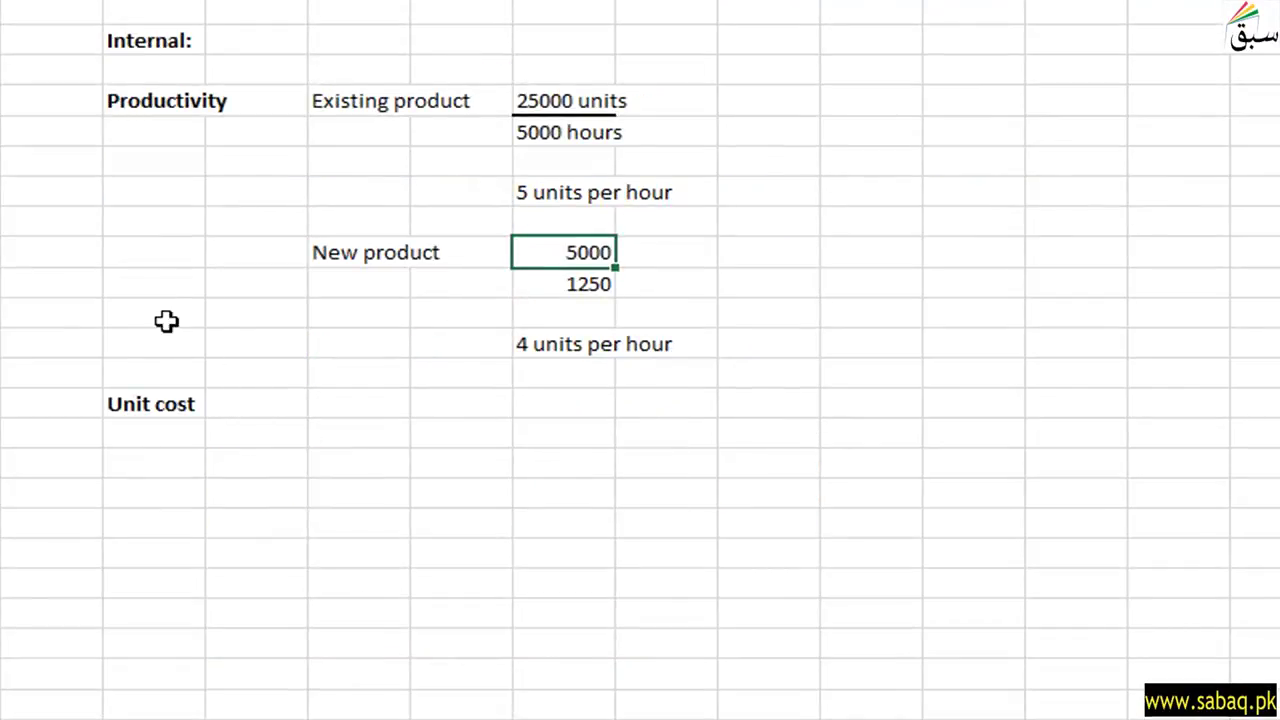
pyautogui.hotkey('ctrl', 'pageup')
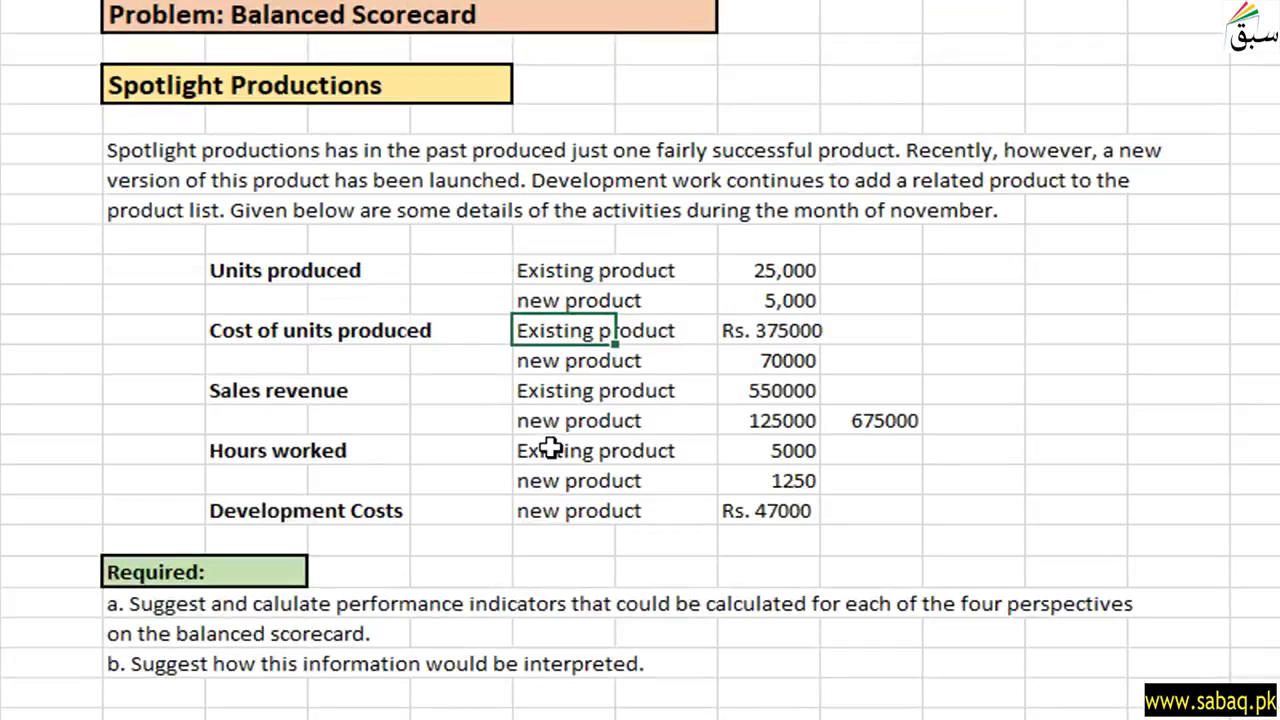
pyautogui.click(760, 330)
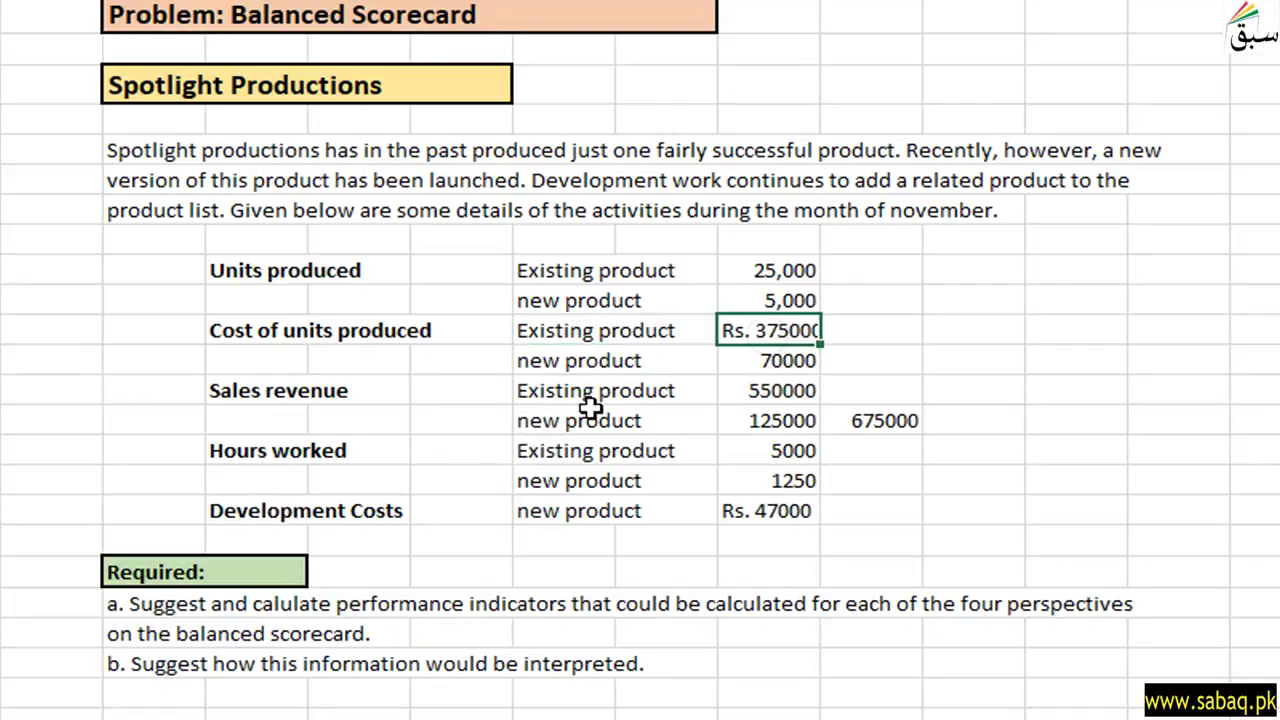
pyautogui.hotkey('ctrl', 'pagedown')
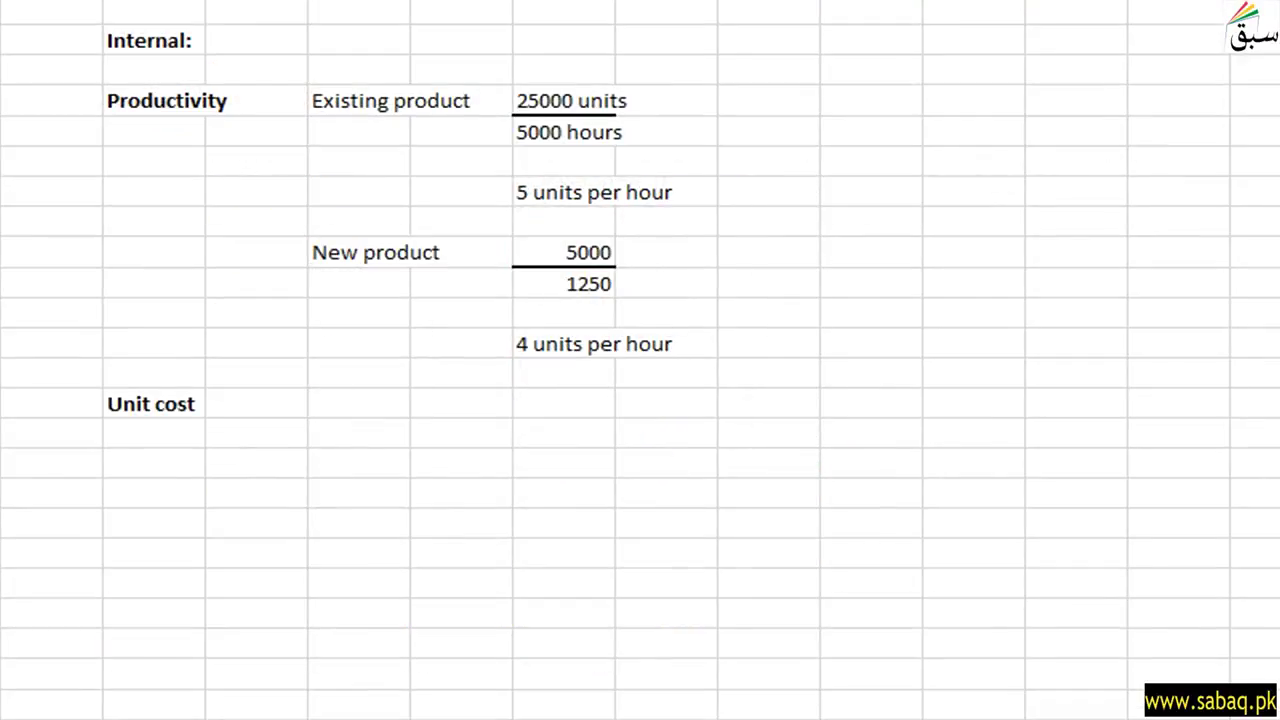
# Step: Under Unit cost, add an "Existing product" label and enter 375000 beside it with a bottom border
pyautogui.click(330, 435)
pyautogui.write('Existing product')
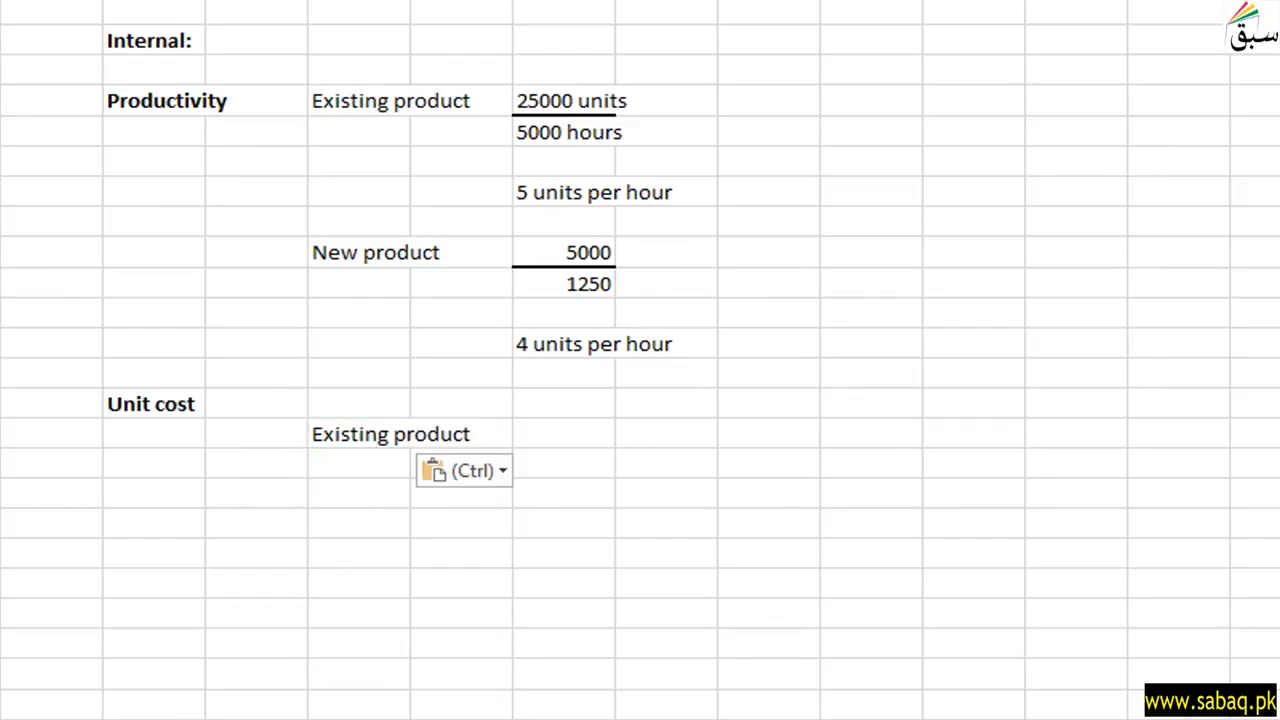
pyautogui.press('Escape')
pyautogui.click(588, 442)
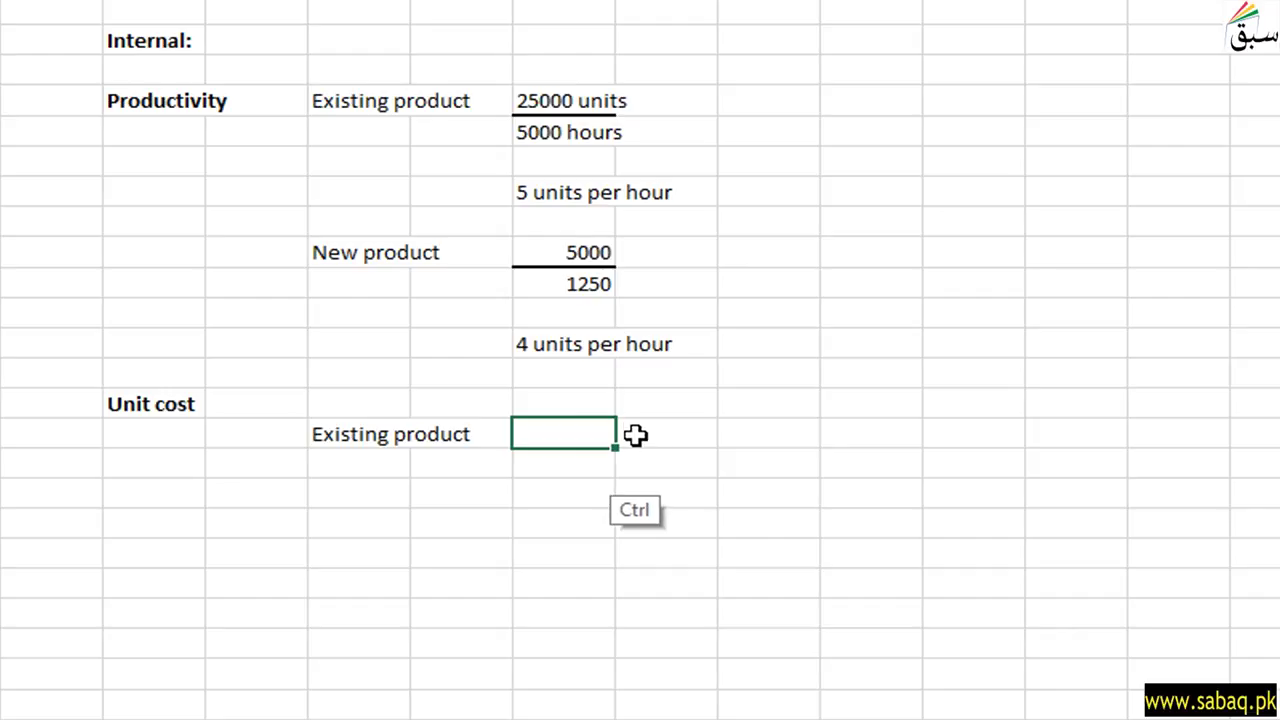
pyautogui.write('375000')
pyautogui.press('alt')
pyautogui.press('h')
pyautogui.press('b')
pyautogui.press('o')
pyautogui.click(550, 504)
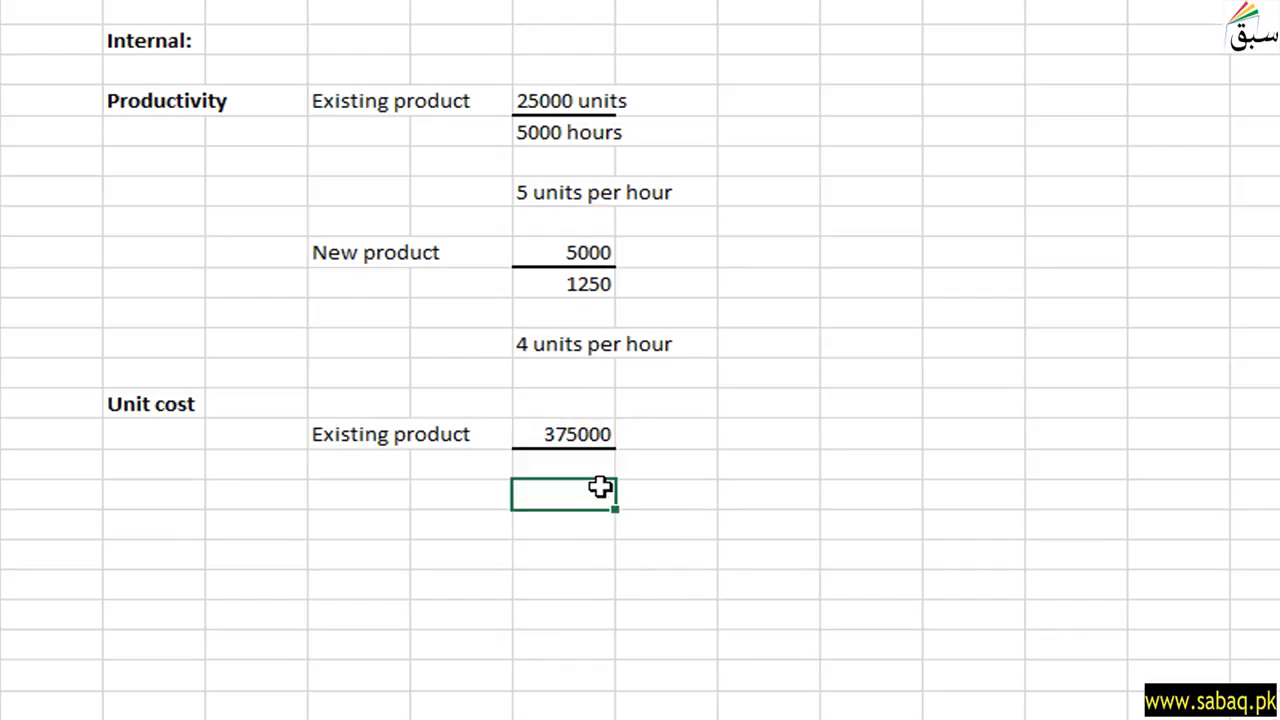
# Step: Look up the existing product's units produced, enter 25000 below 375000, and add the result "Rs. 15 per unit" two rows below
pyautogui.hotkey('ctrl', 'pageup')
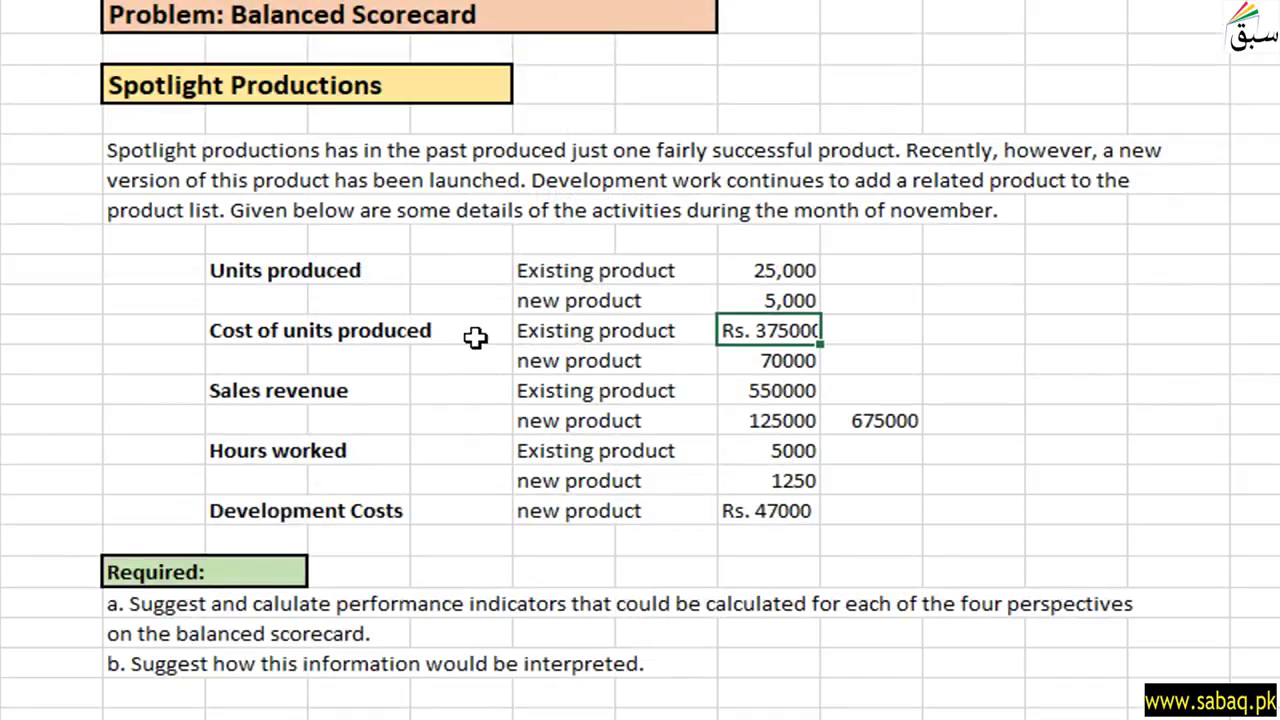
pyautogui.click(750, 270)
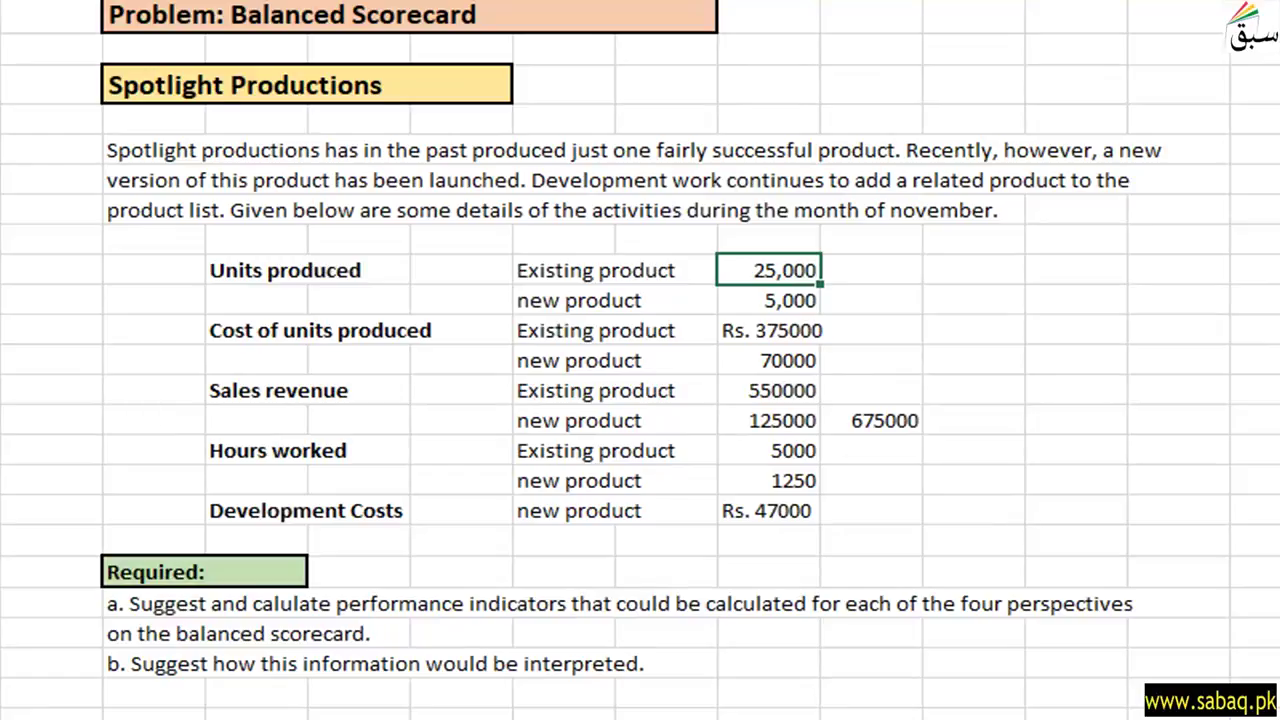
pyautogui.hotkey('ctrl', 'pagedown')
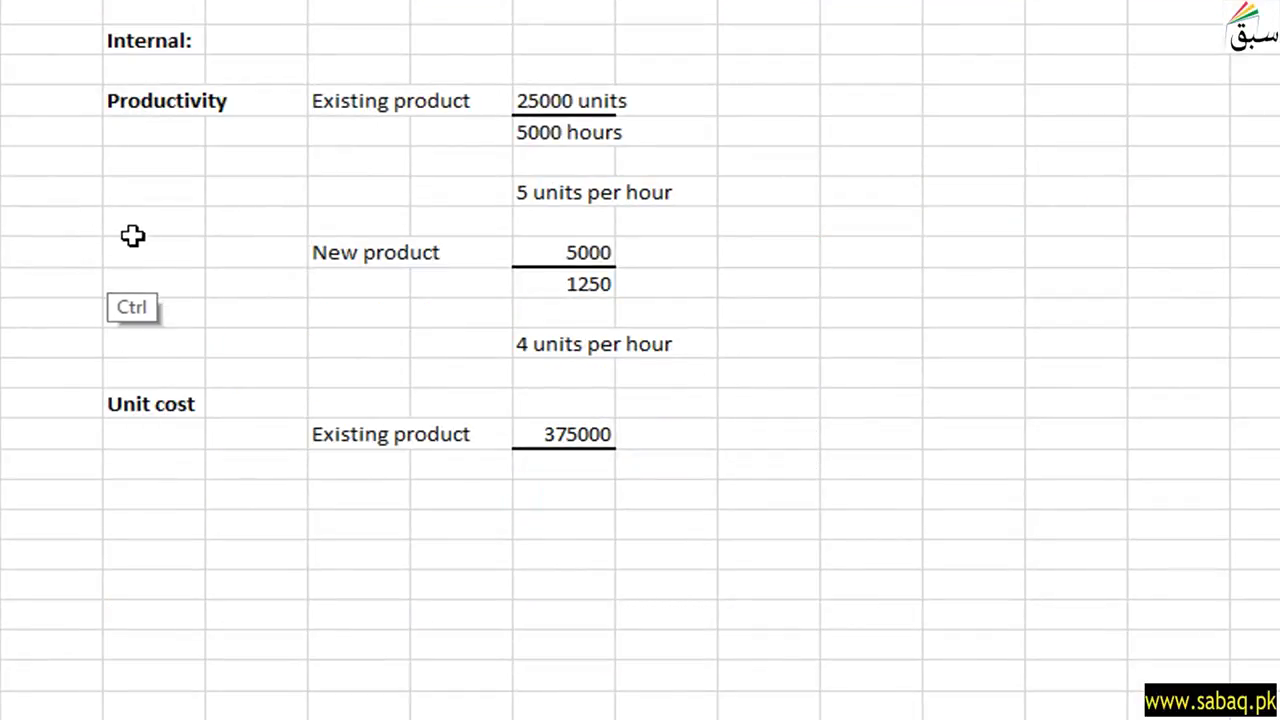
pyautogui.click(578, 467)
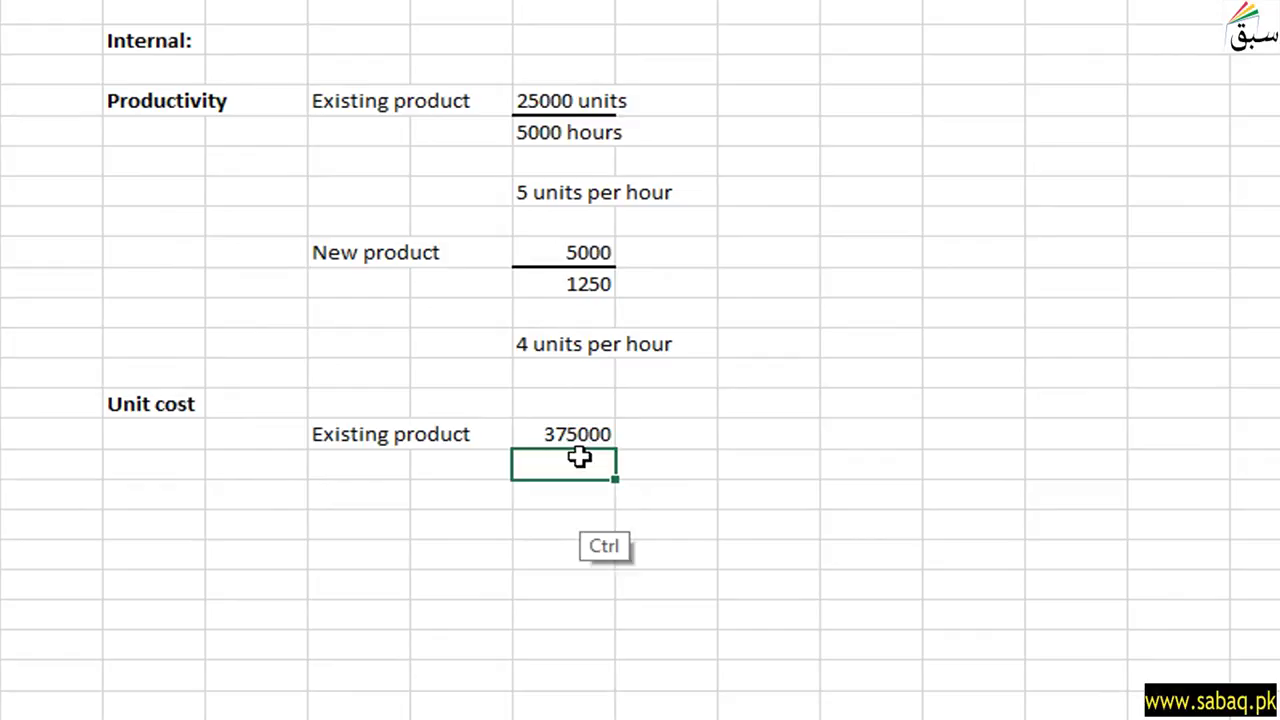
pyautogui.write('25000')
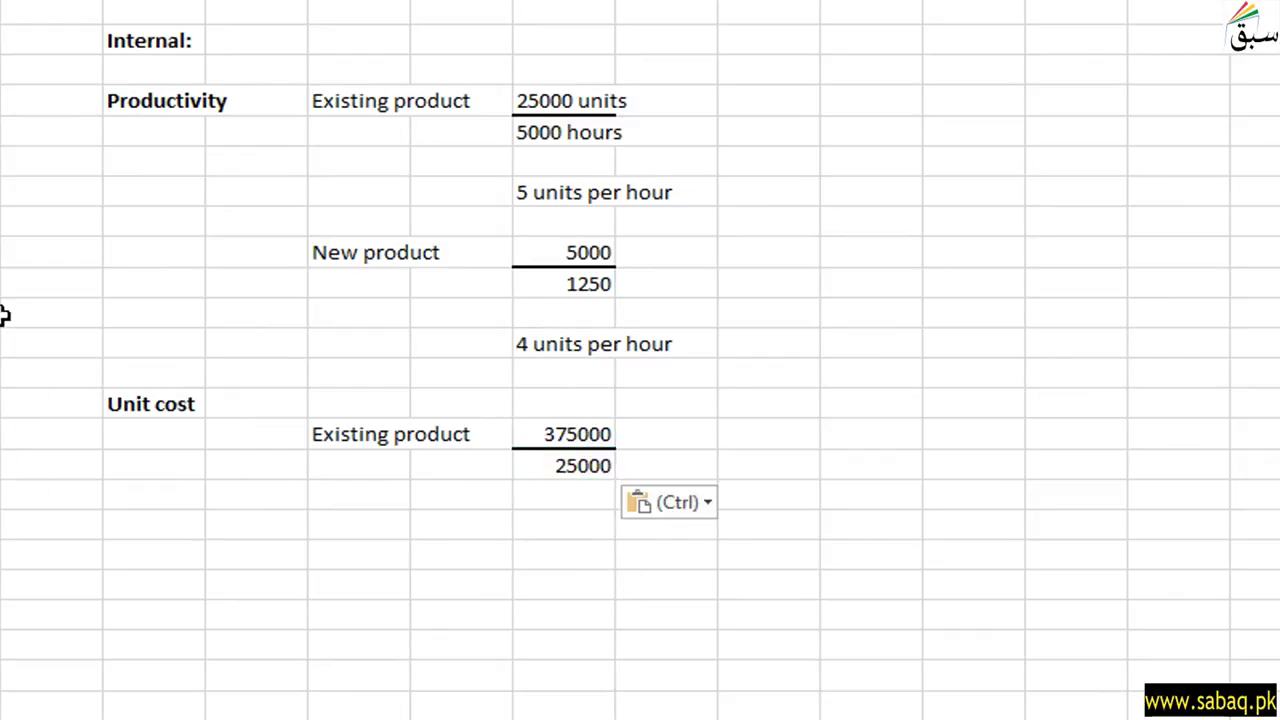
pyautogui.click(552, 522)
pyautogui.write('Rs. 15 per unit')
pyautogui.click(488, 596)
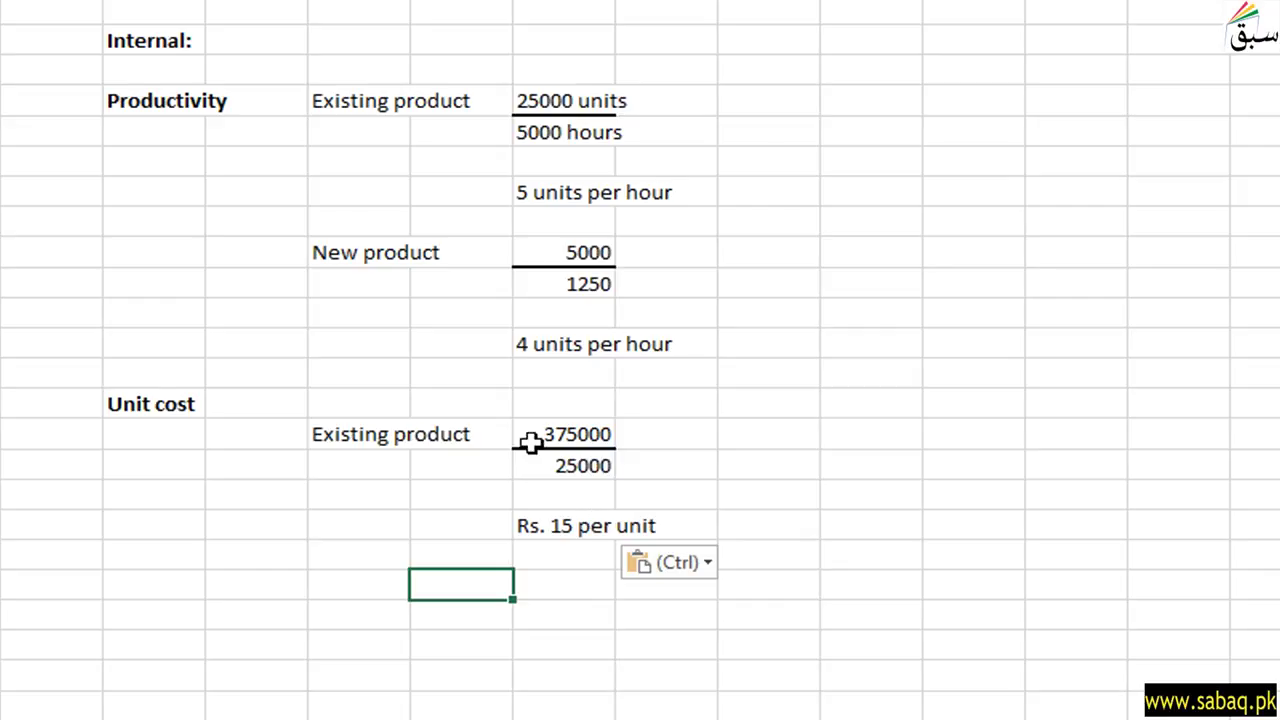
# Step: Add a "New product" label to the Unit cost section and enter its cost 70000, underlined, over 5000 units
pyautogui.moveTo(1276, 192); pyautogui.dragTo(1276, 218)
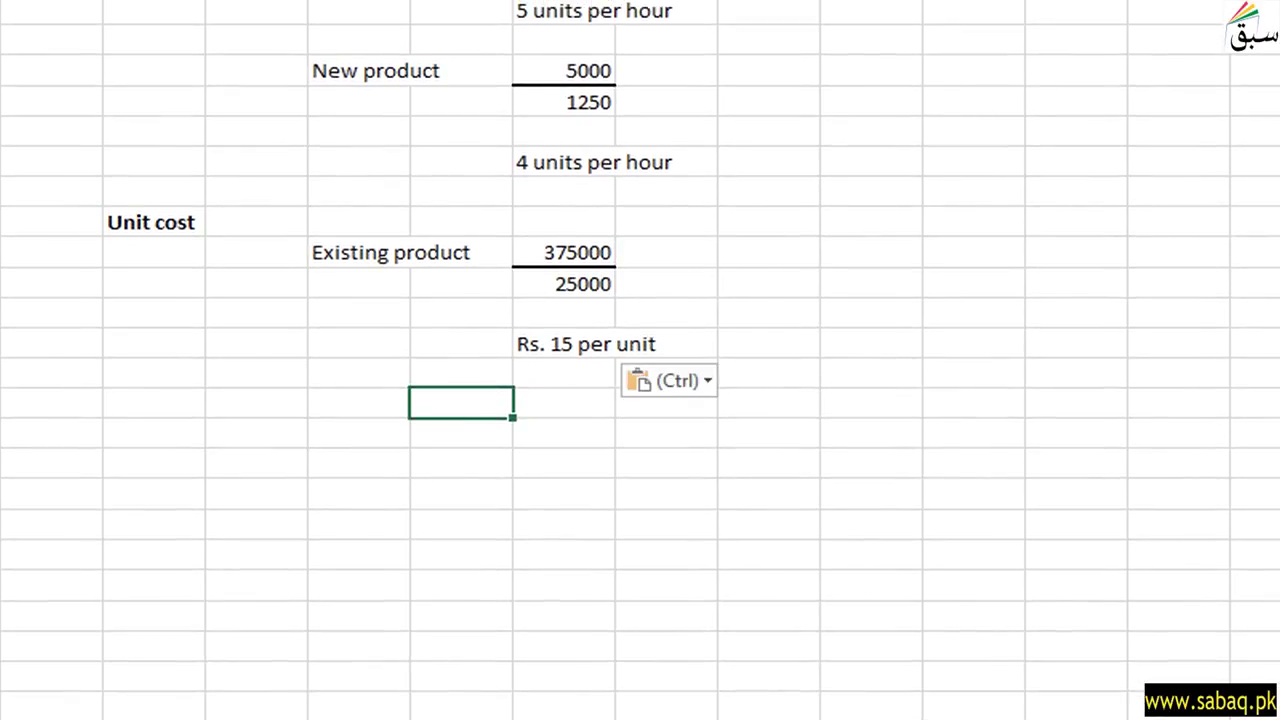
pyautogui.click(379, 407)
pyautogui.write('New product')
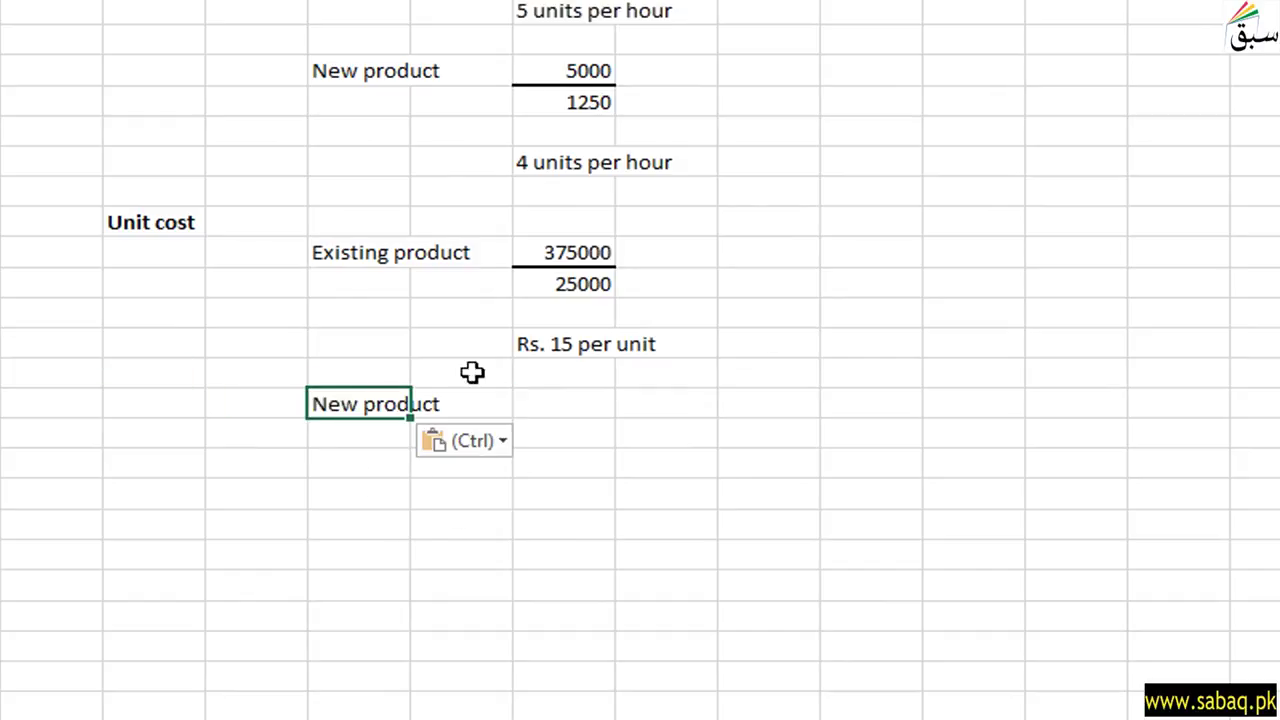
pyautogui.hotkey('ctrl', 'pageup')
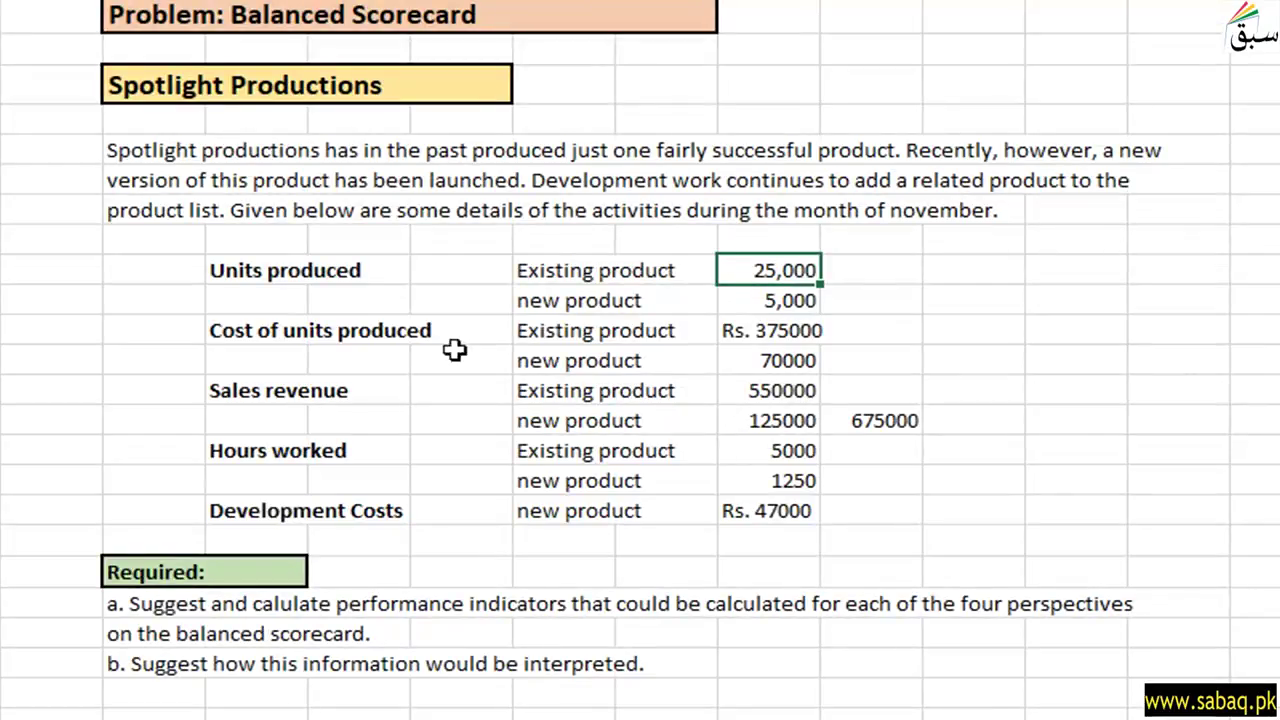
pyautogui.click(760, 365)
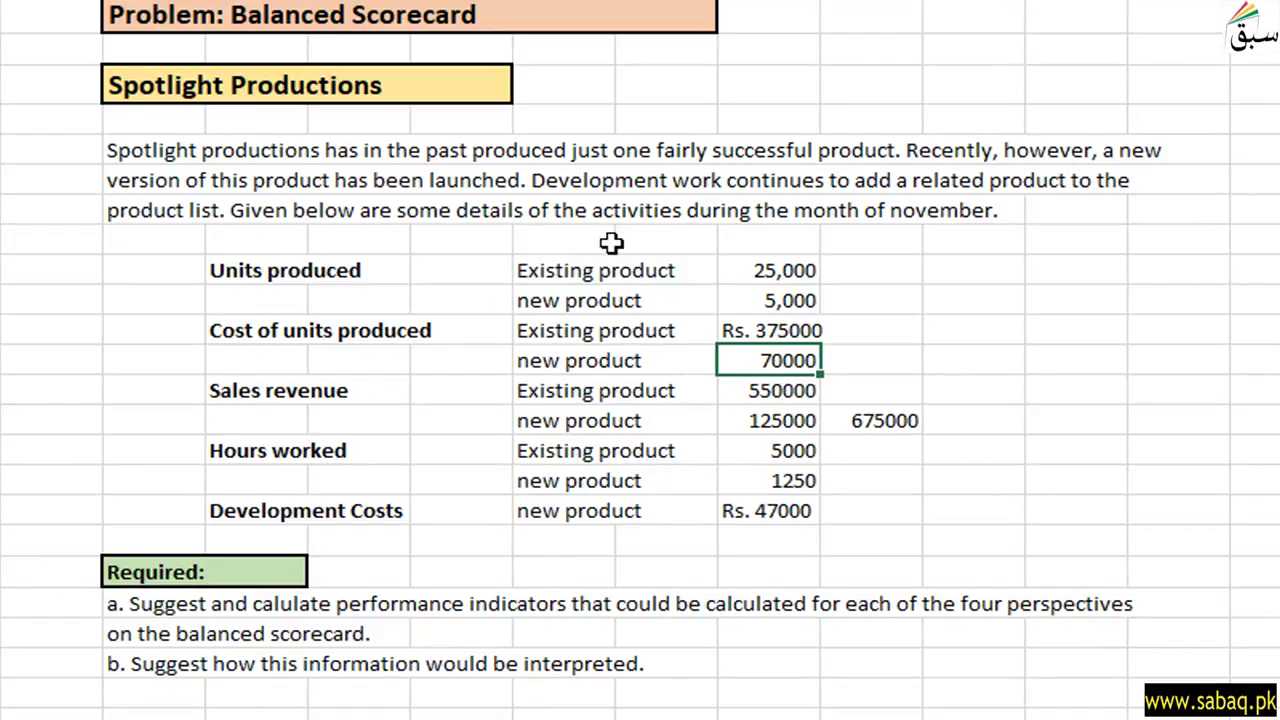
pyautogui.click(778, 301)
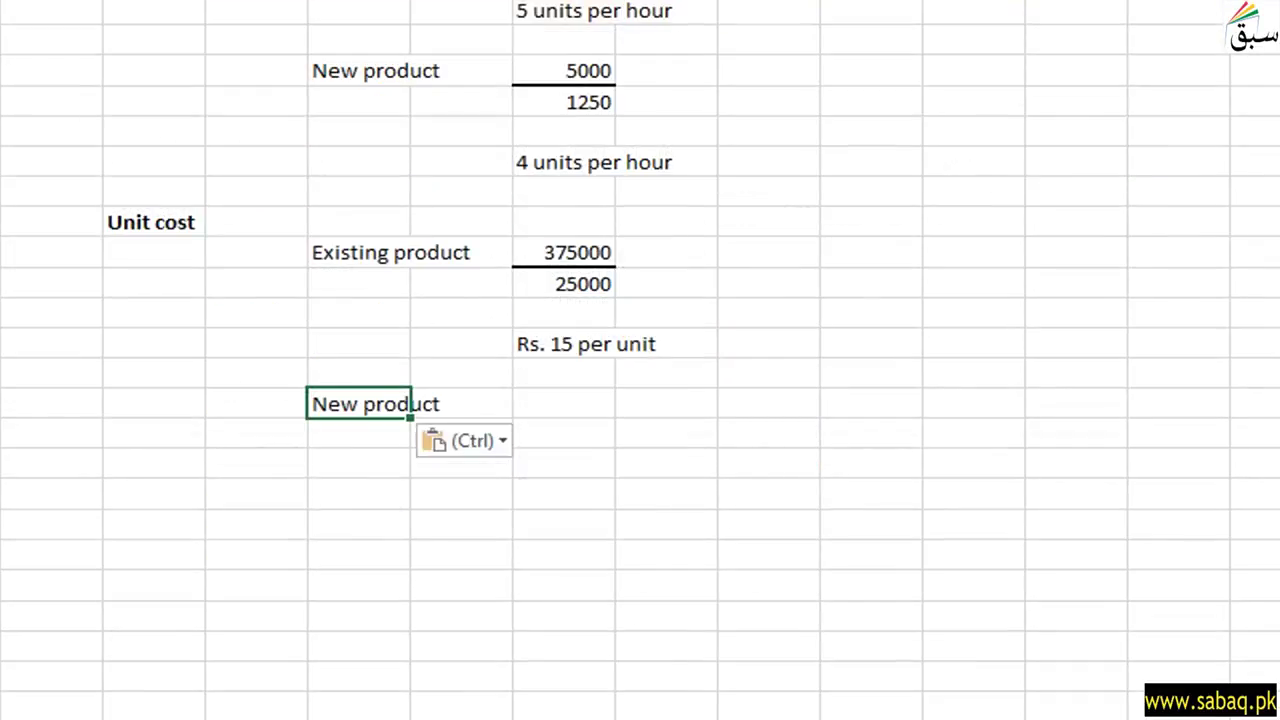
pyautogui.press('Escape')
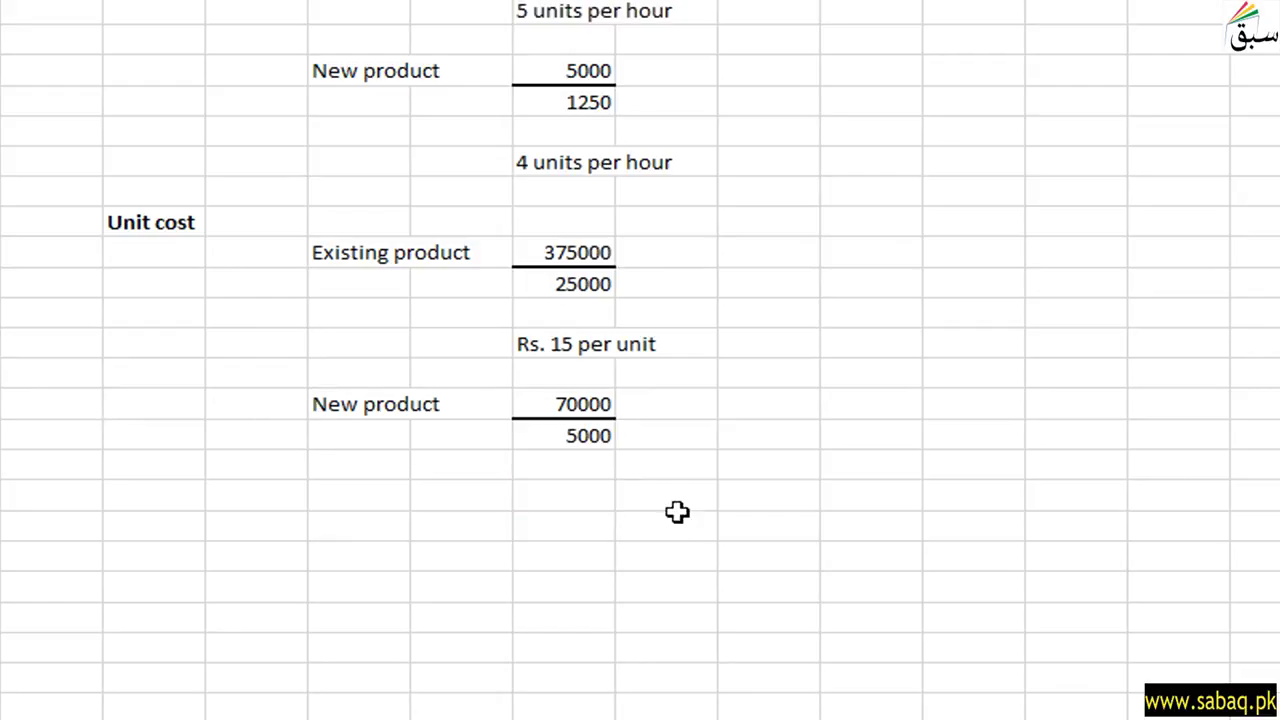
# Step: Enter "Rs. 14 per unit" as the new product's unit cost, two rows below the 5000 denominator
pyautogui.click(577, 491)
pyautogui.write('Rs. 14 per unit')
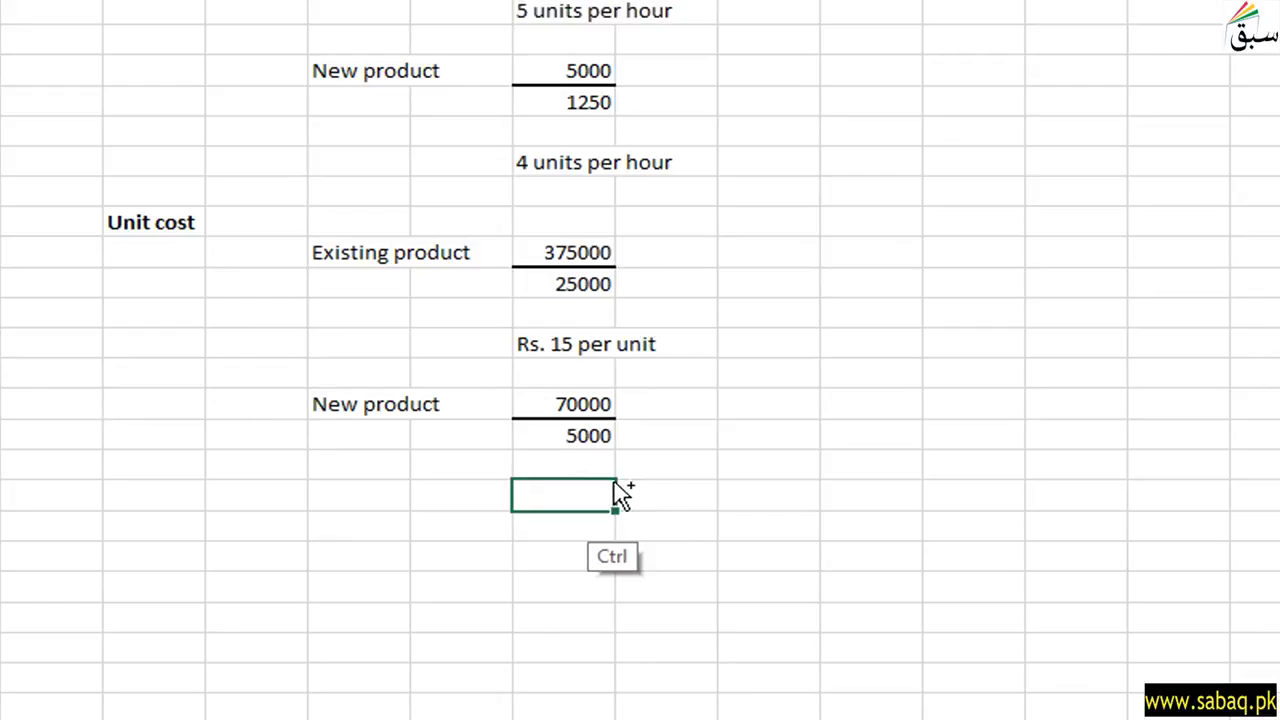
pyautogui.click(548, 592)
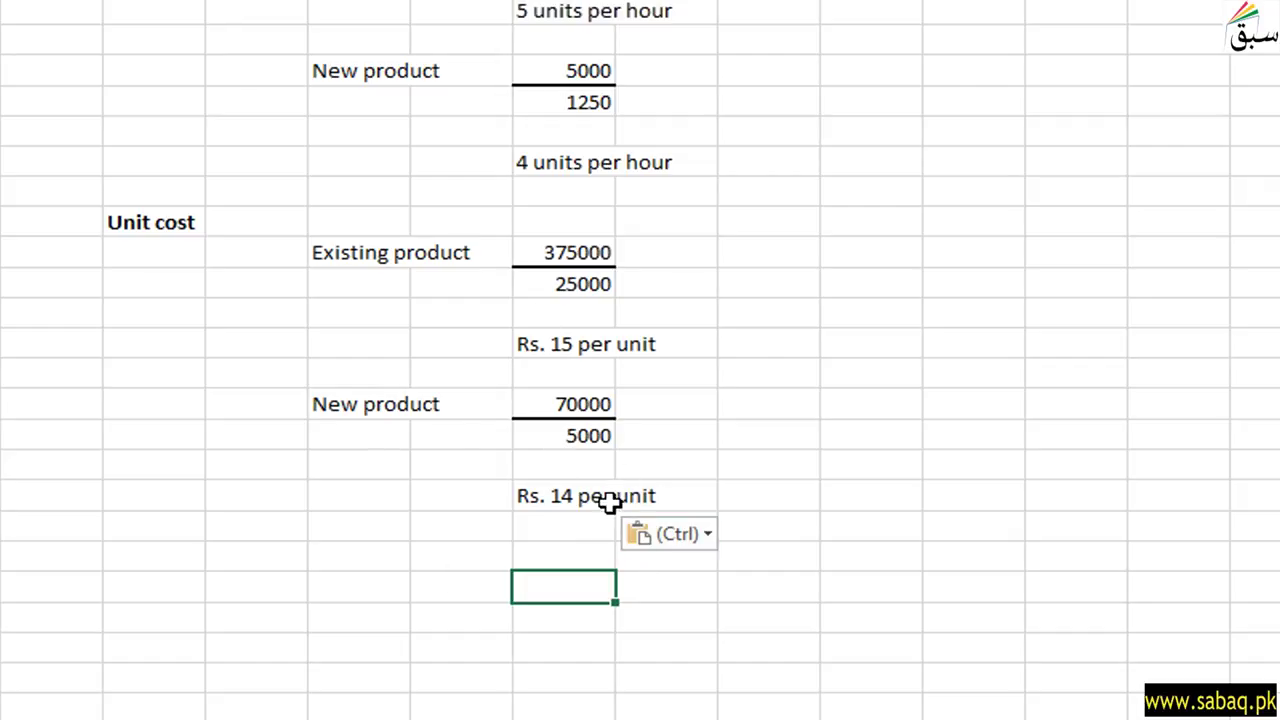
pyautogui.click(553, 440)
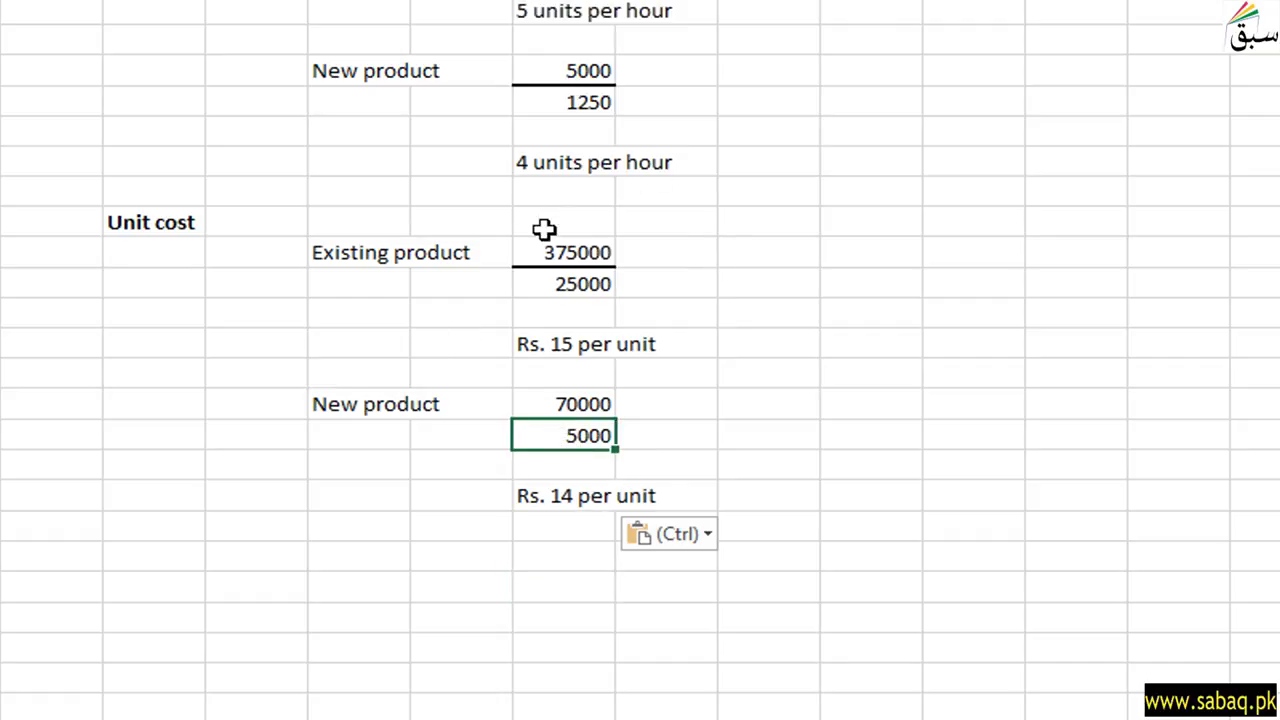
pyautogui.click(555, 288)
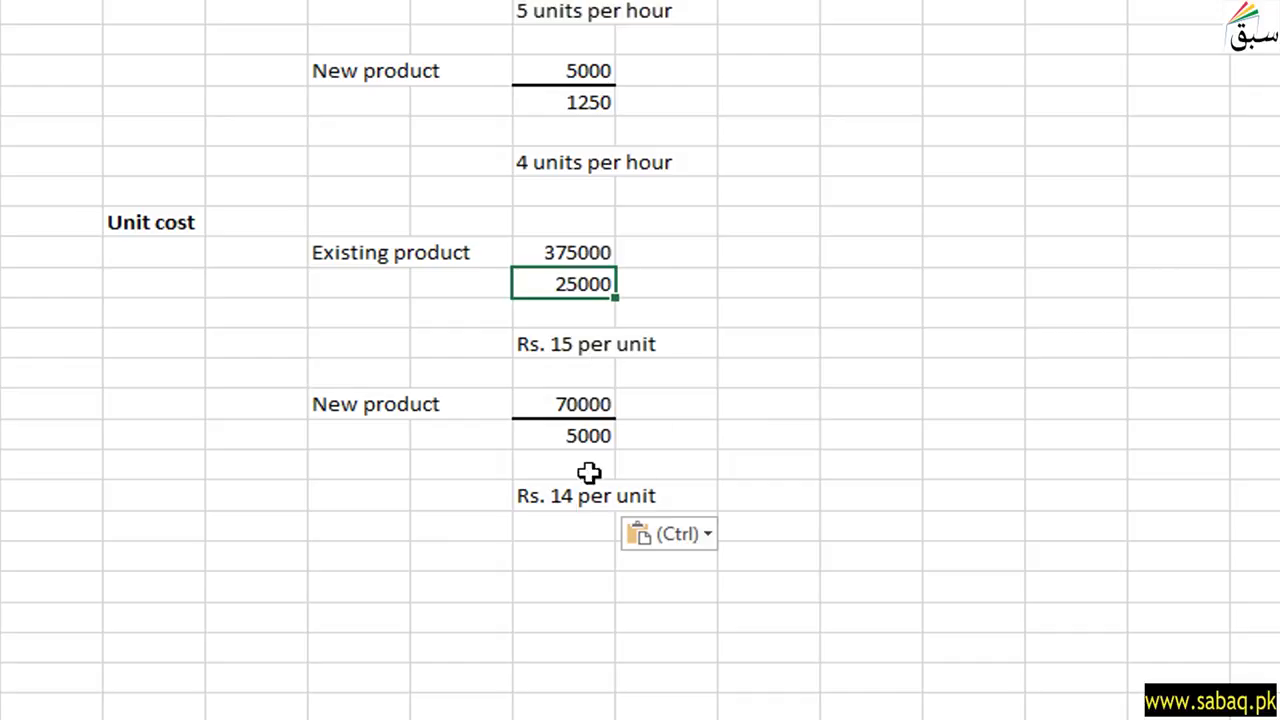
pyautogui.click(579, 437)
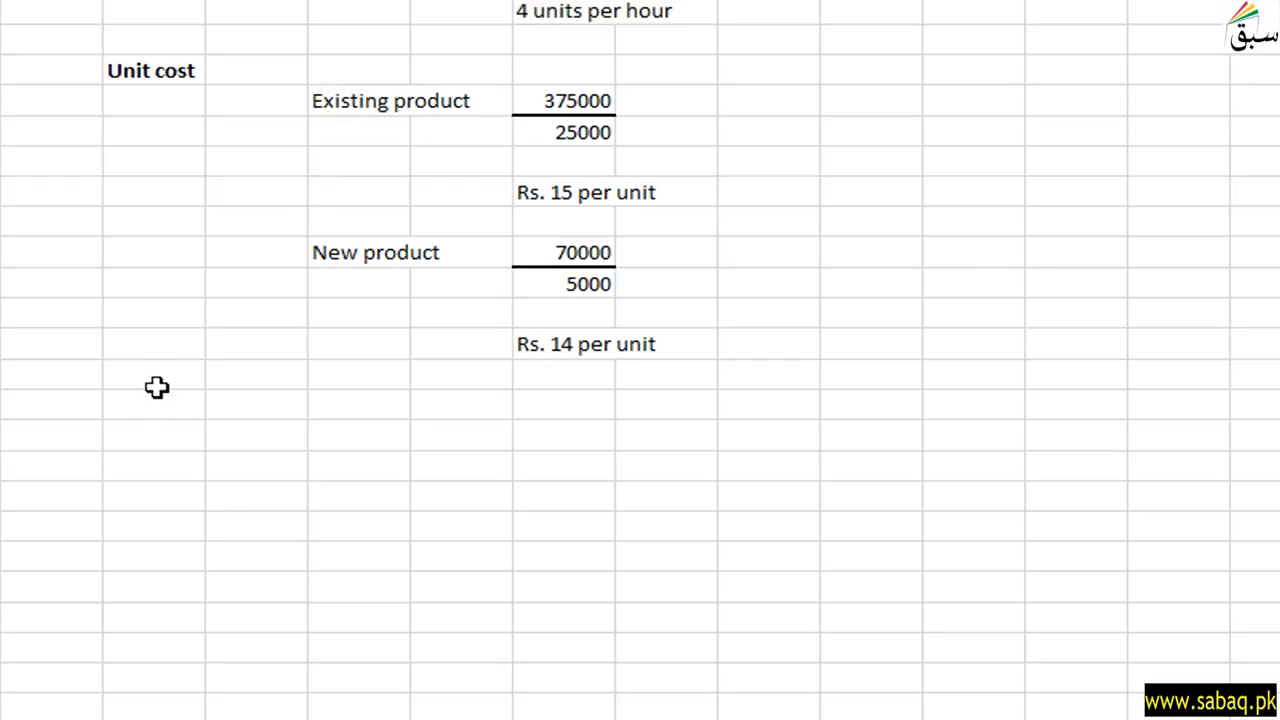
# Step: Add the bold headings "Financial:" and "Gross profit" below the Unit cost calculations, leaving one empty row between them
pyautogui.click(148, 402)
pyautogui.write('Financial:')
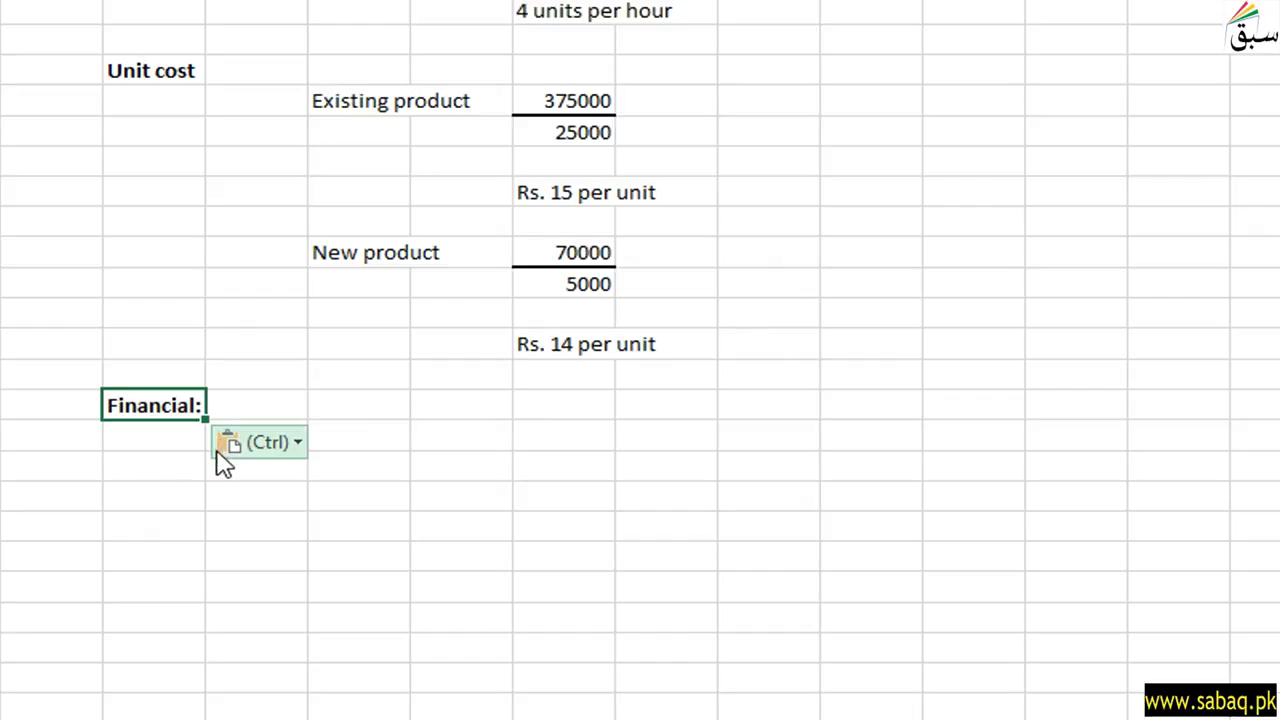
pyautogui.scroll(-2, 640, 360)
pyautogui.moveTo(1279, 254); pyautogui.dragTo(1279, 246)
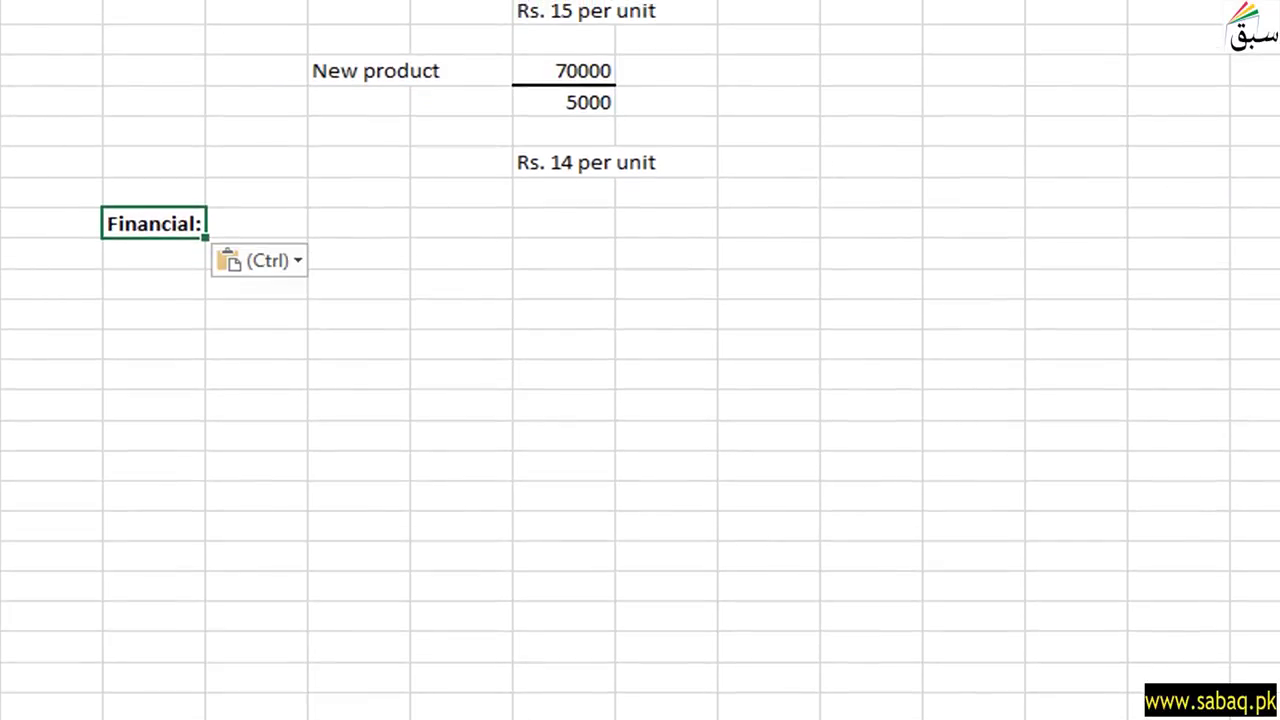
pyautogui.press('ctrl')
pyautogui.click(165, 287)
pyautogui.write('Gross profit')
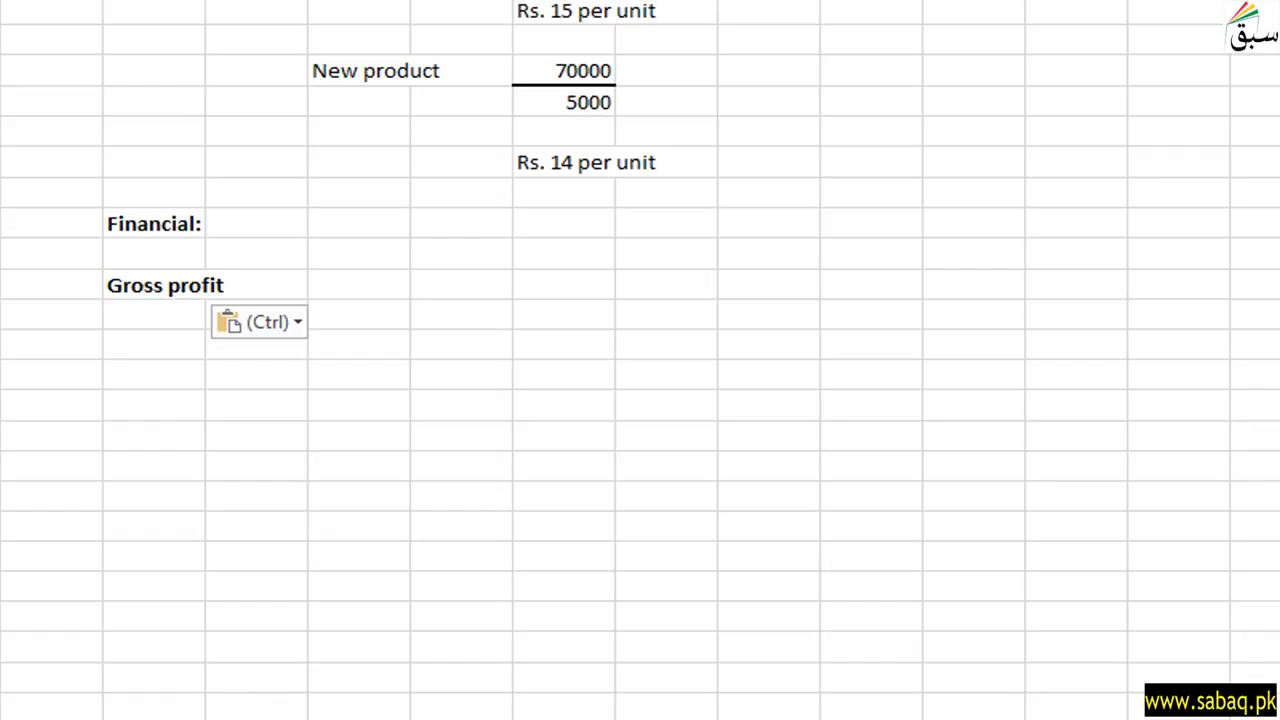
pyautogui.press('Escape')
# Step: Add an "Existing product" label in the Gross profit row, aligned with the product labels above
pyautogui.click(358, 289)
pyautogui.write('Existing product')
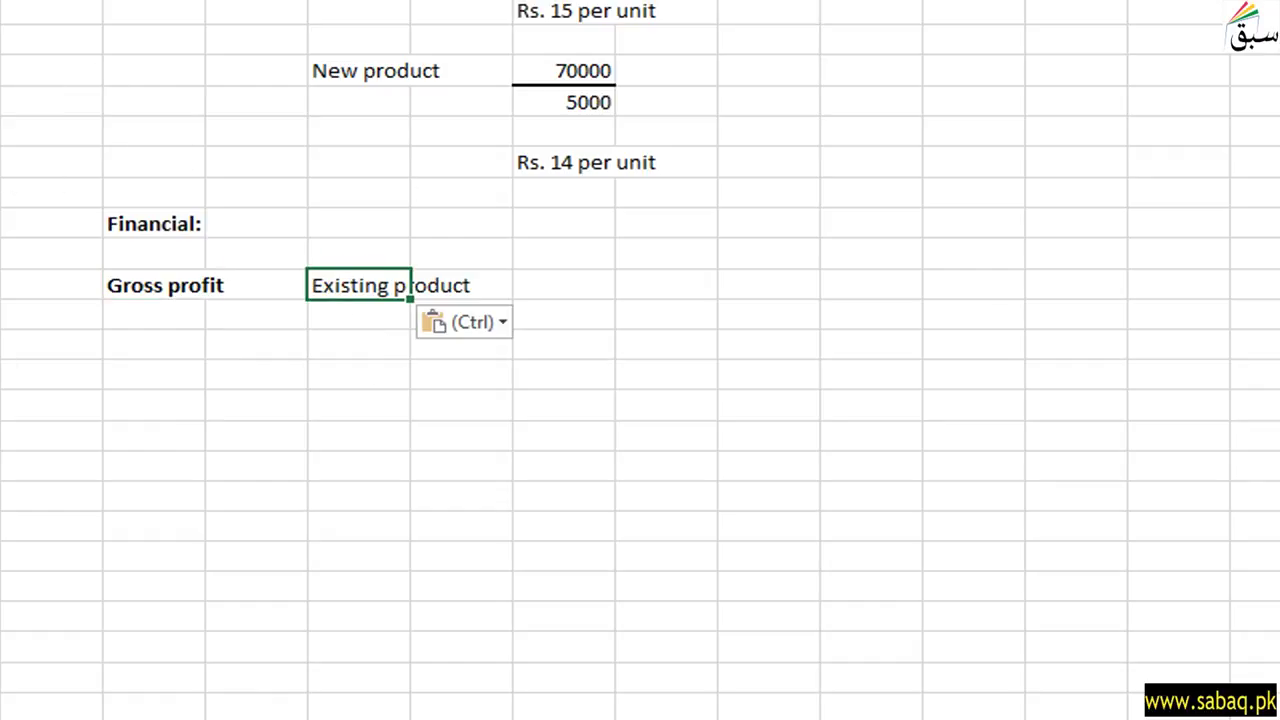
pyautogui.press('Escape')
pyautogui.click(341, 527)
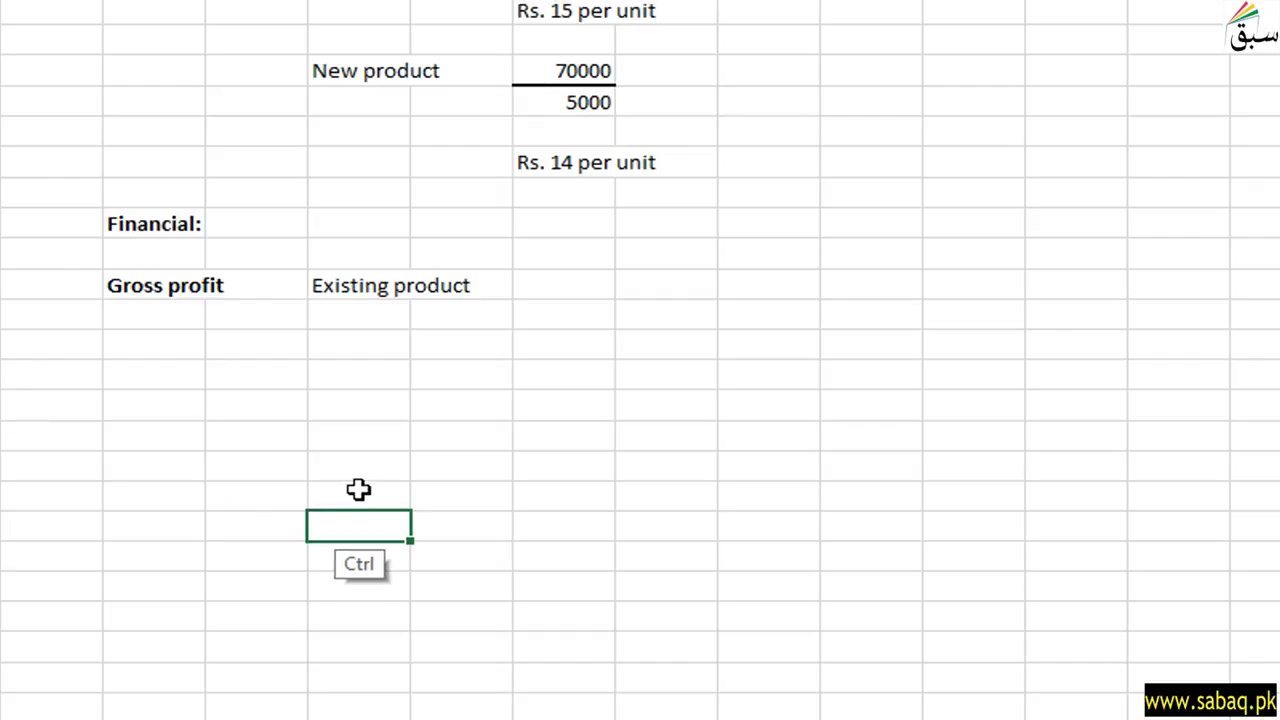
# Step: Add a "New product" label in the Gross profit section, eight rows below the "Existing product" label
pyautogui.write('New product')
pyautogui.press('Escape')
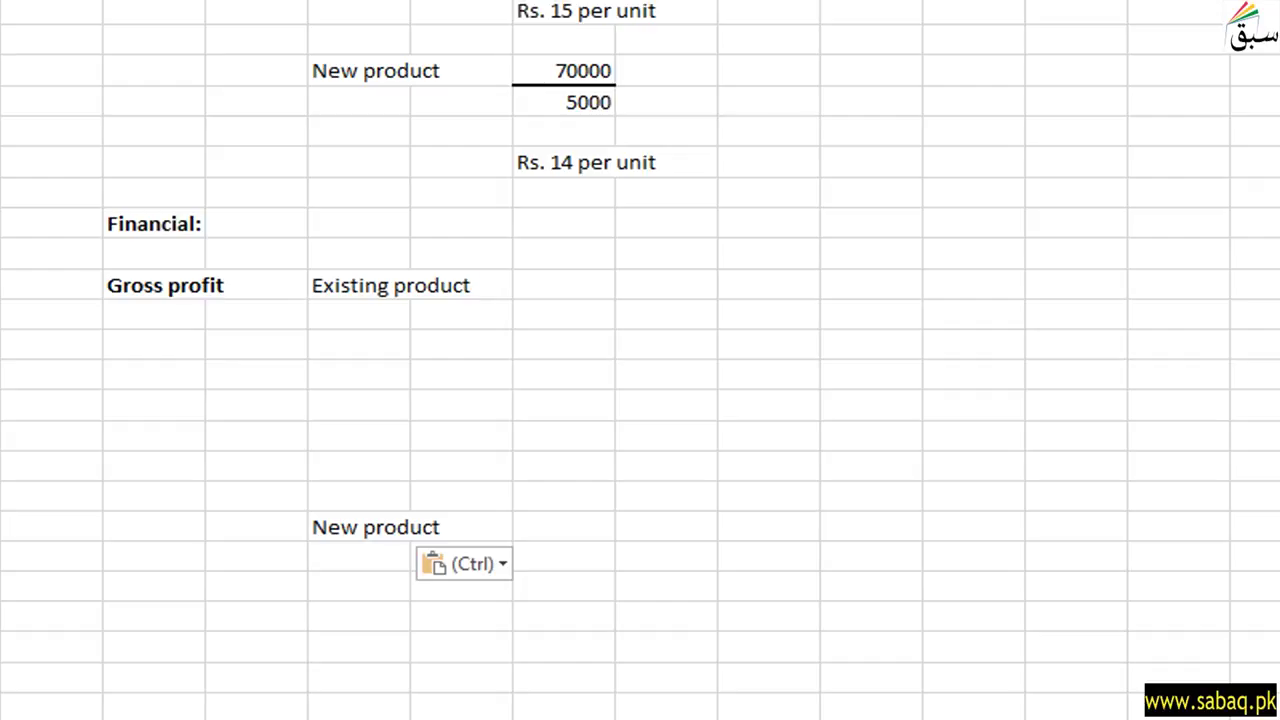
pyautogui.press('Escape')
# Step: Enter the existing product's gross profit formula as "Sales - direct expense", underlined, over "Sales", beside its label
pyautogui.click(610, 287)
pyautogui.write('Sales - expense Sales')
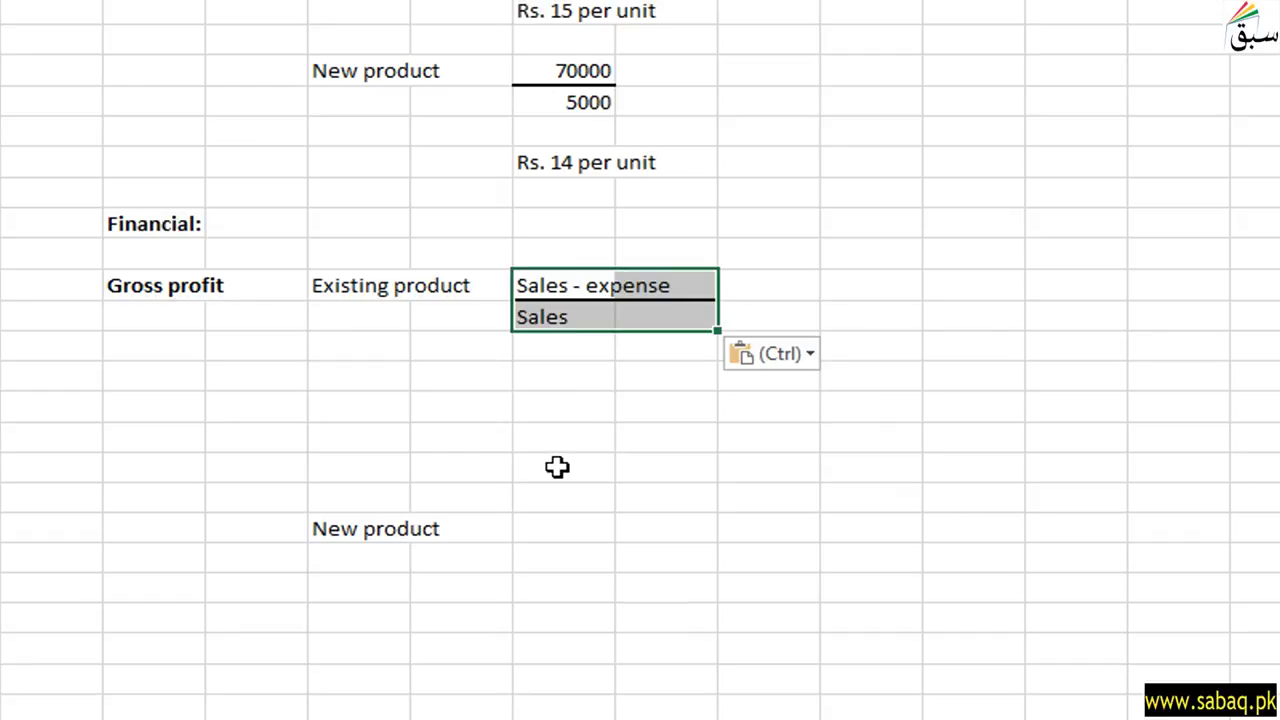
pyautogui.click(563, 465)
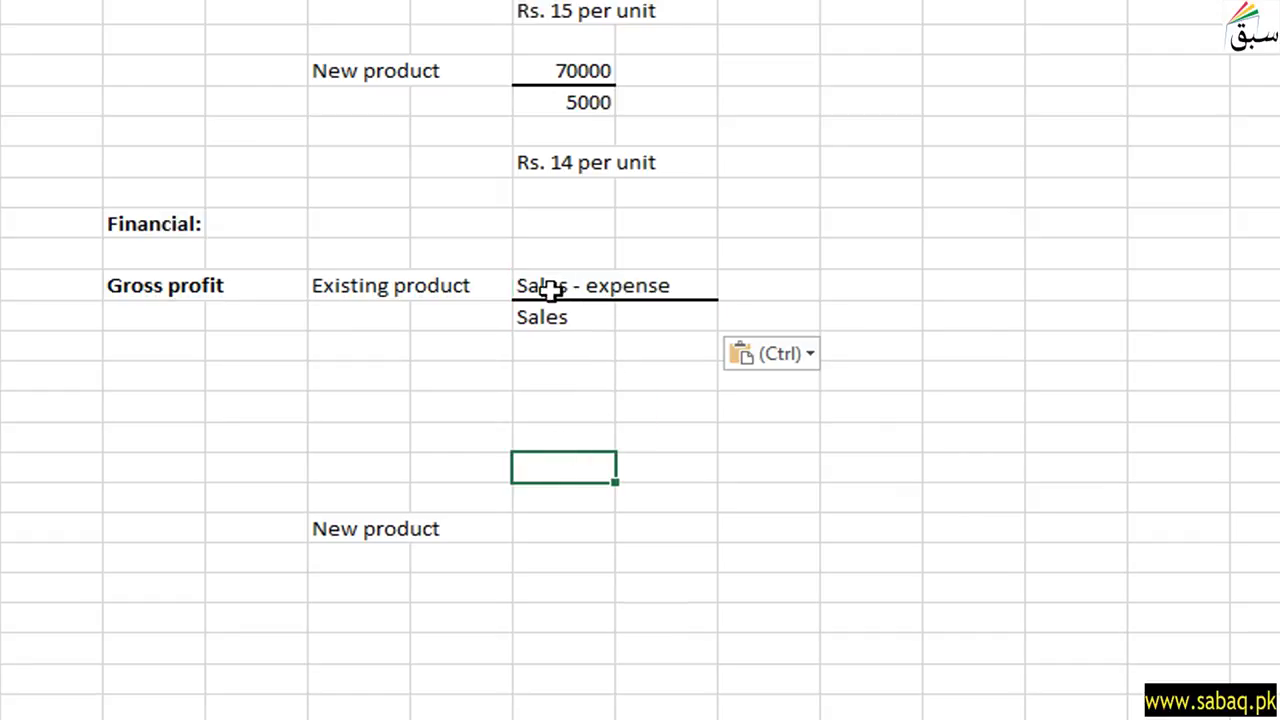
pyautogui.click(588, 288)
pyautogui.write('direct')
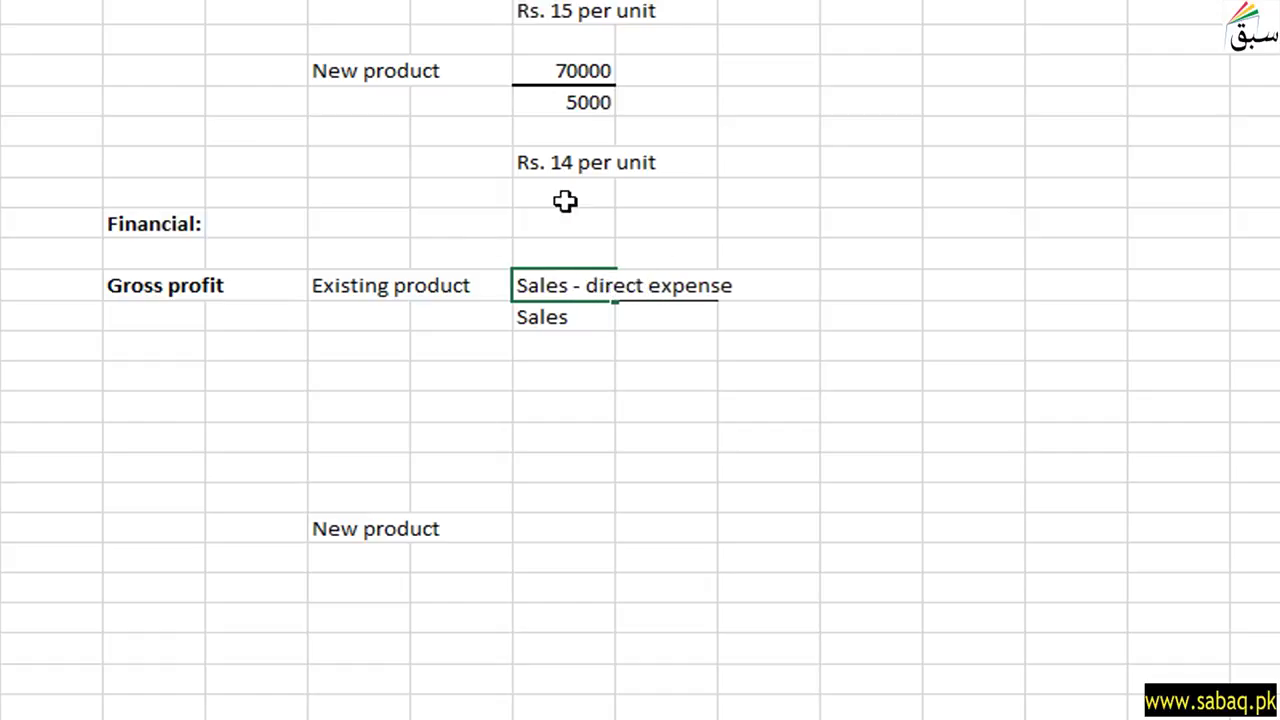
# Step: Add the multiplier "x 100" beside the "Sales - direct expense" numerator of the gross profit formula
pyautogui.click(580, 317)
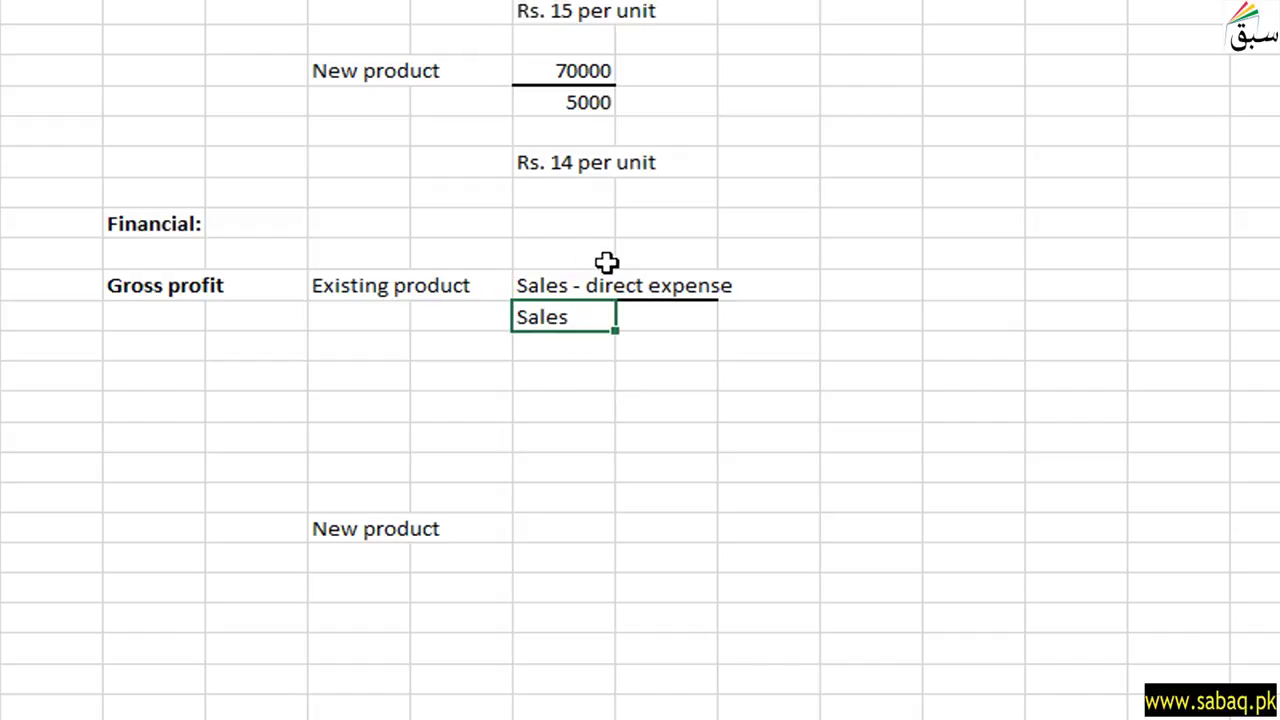
pyautogui.click(816, 289)
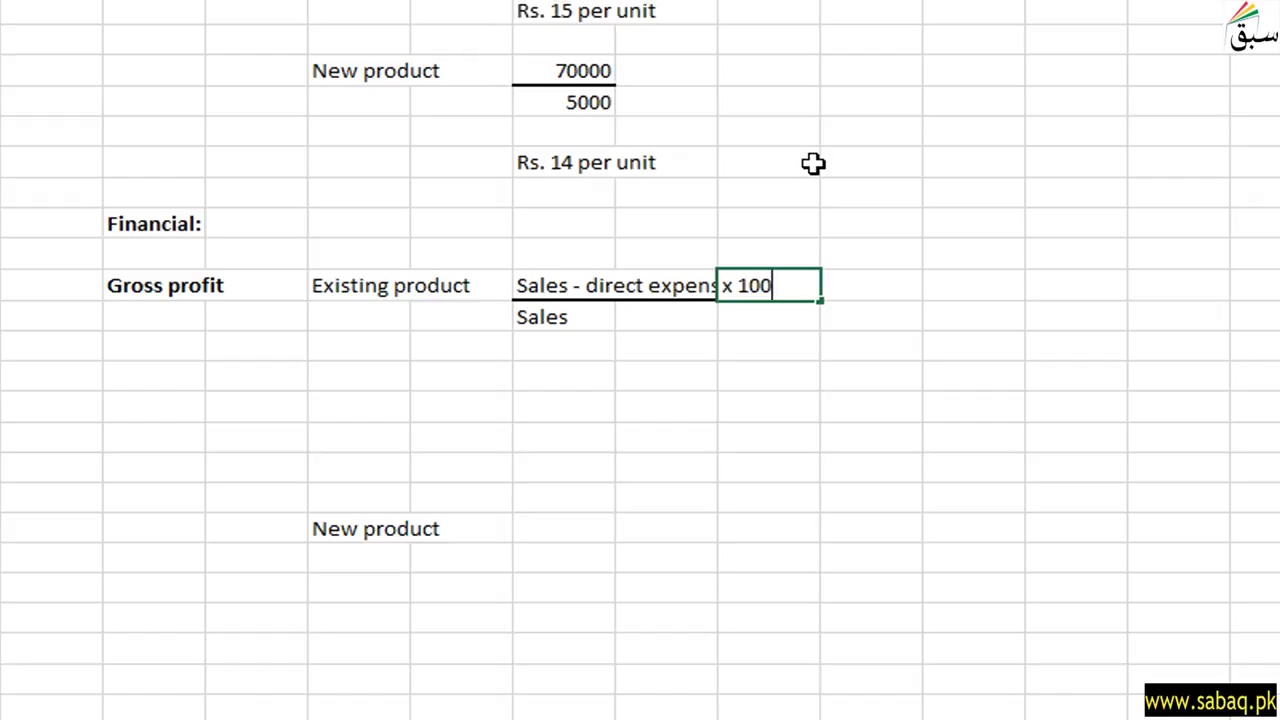
pyautogui.press('Return')
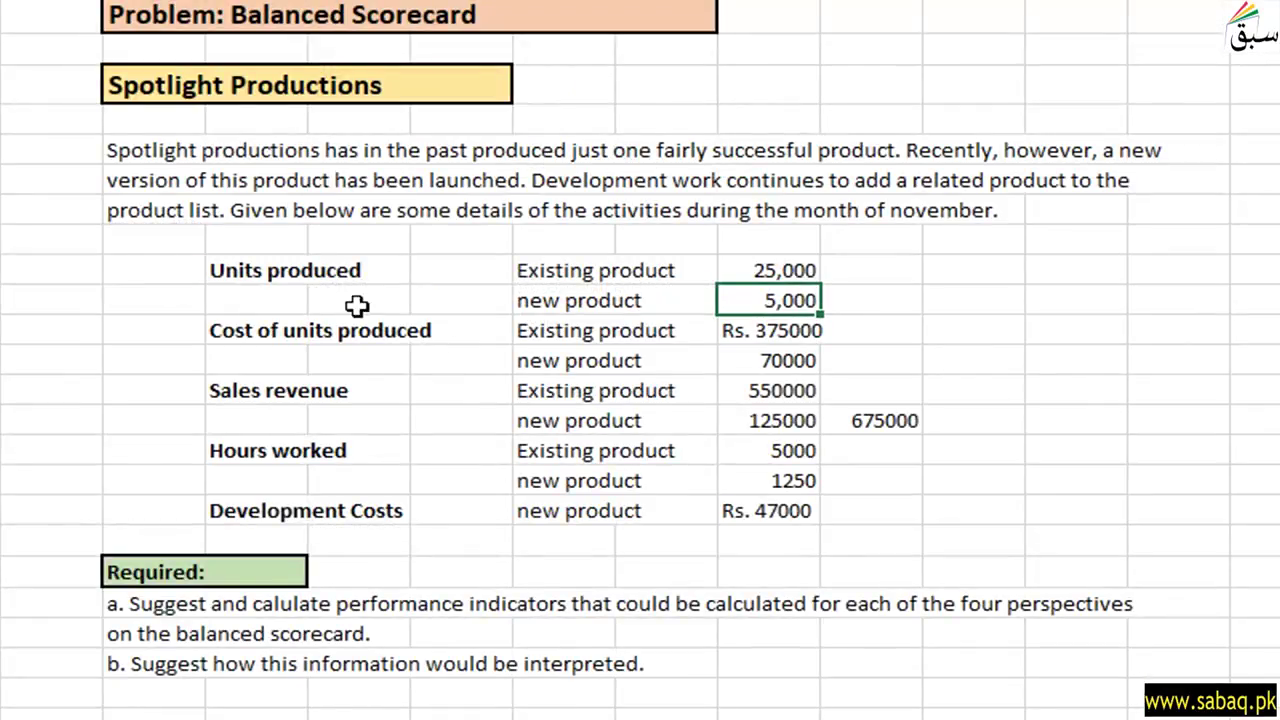
# Step: Look up the existing product's cost of units produced in the Spotlight Productions problem data
pyautogui.click(777, 331)
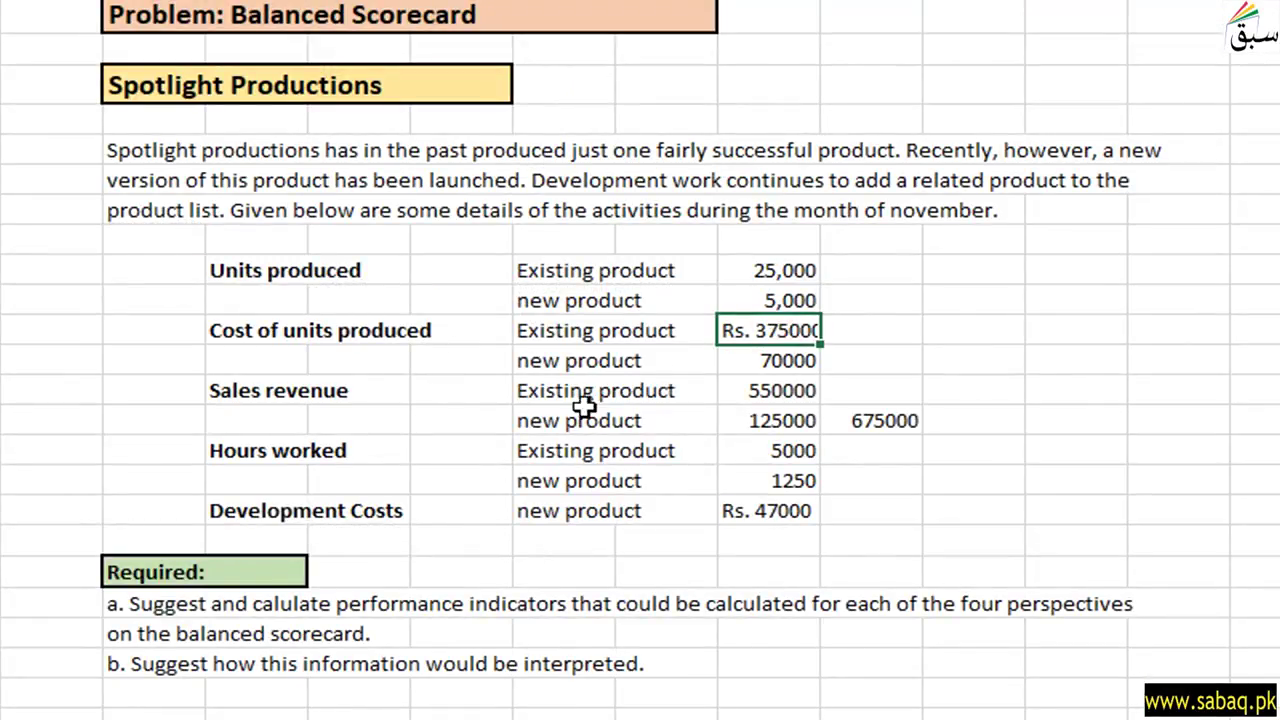